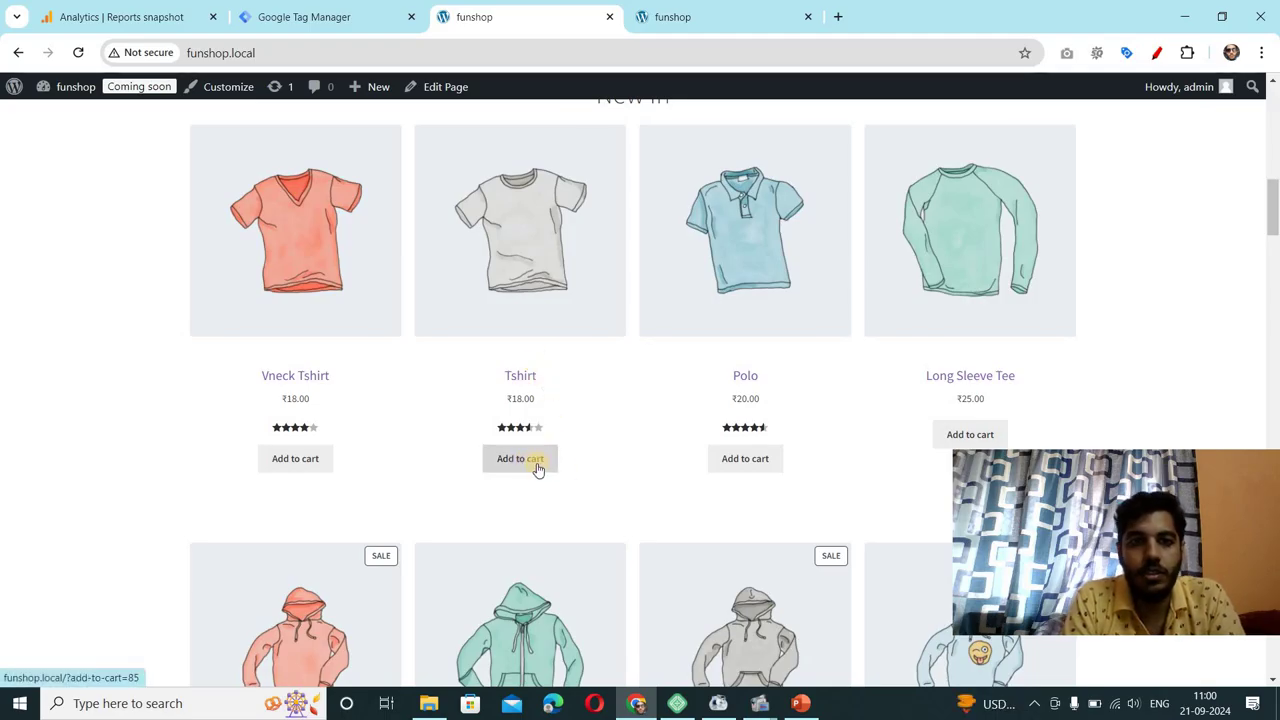
Step: Switch to Google Tag Manager and start a new trigger named "Add to Cart Btn Trigger" in the funshop.local container
left_click(324, 18)
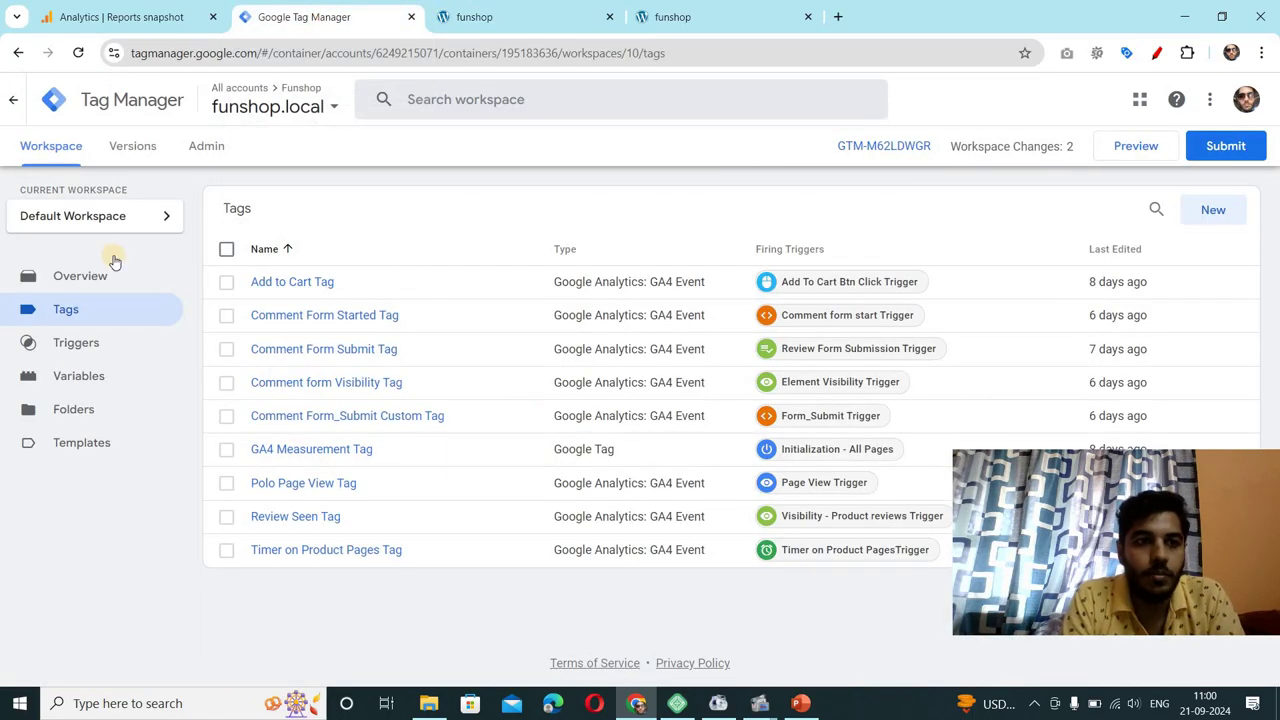
left_click(75, 343)
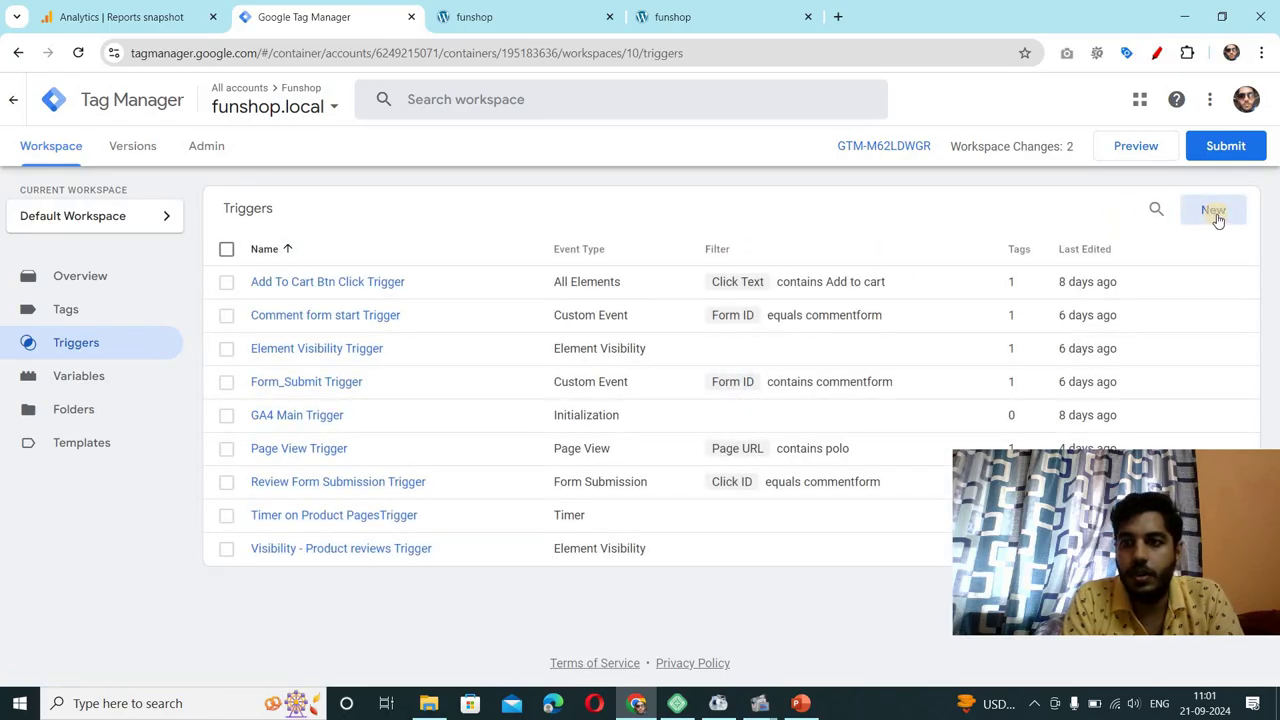
left_click(1214, 212)
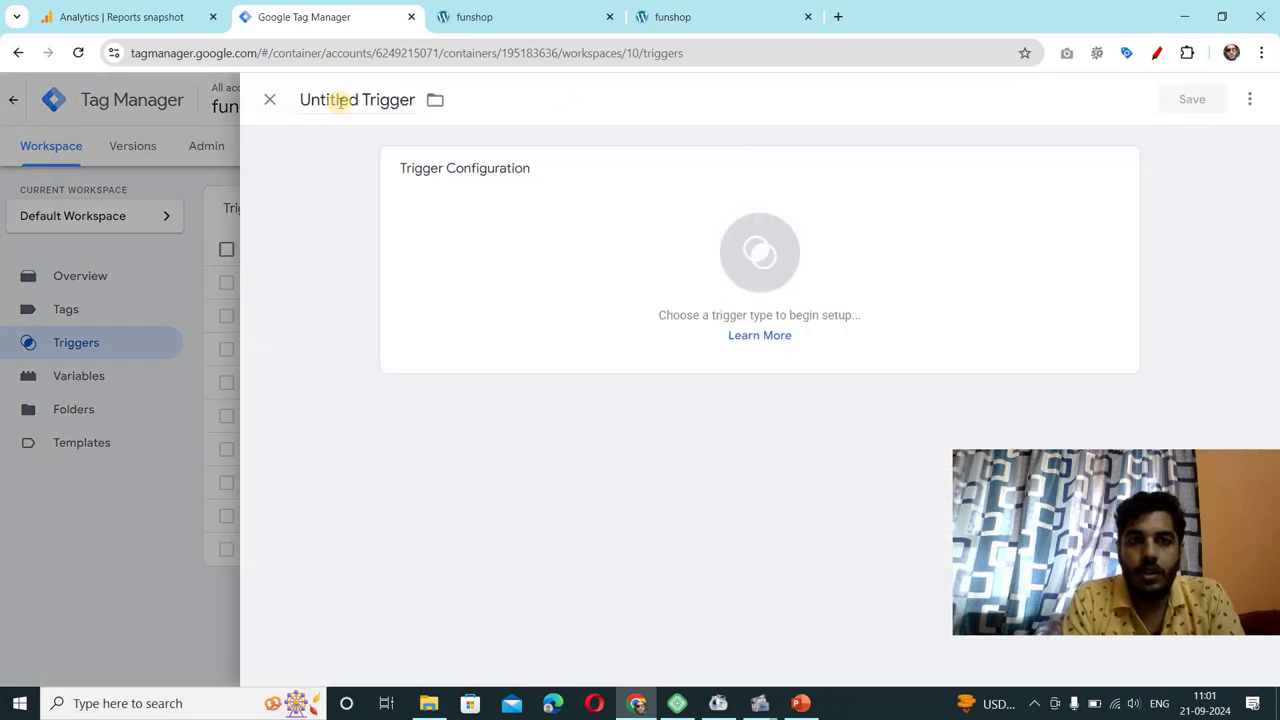
double_click(340, 101)
type("Bt")
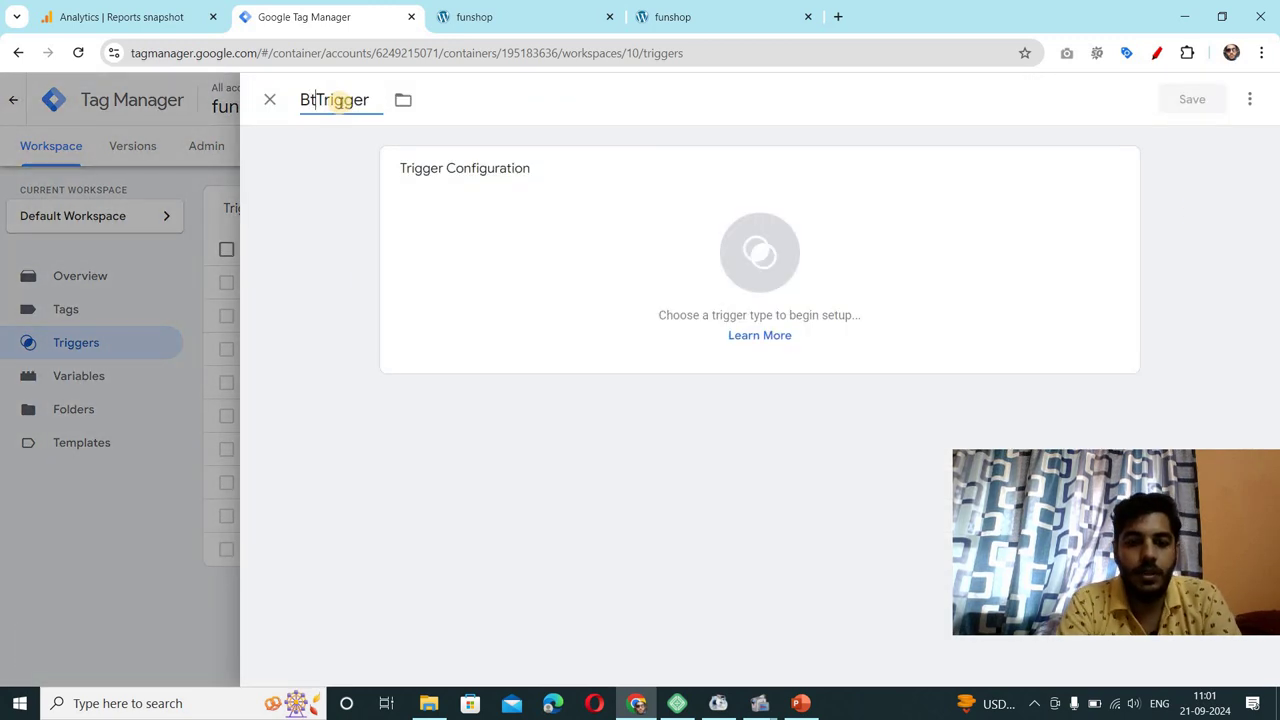
type("n")
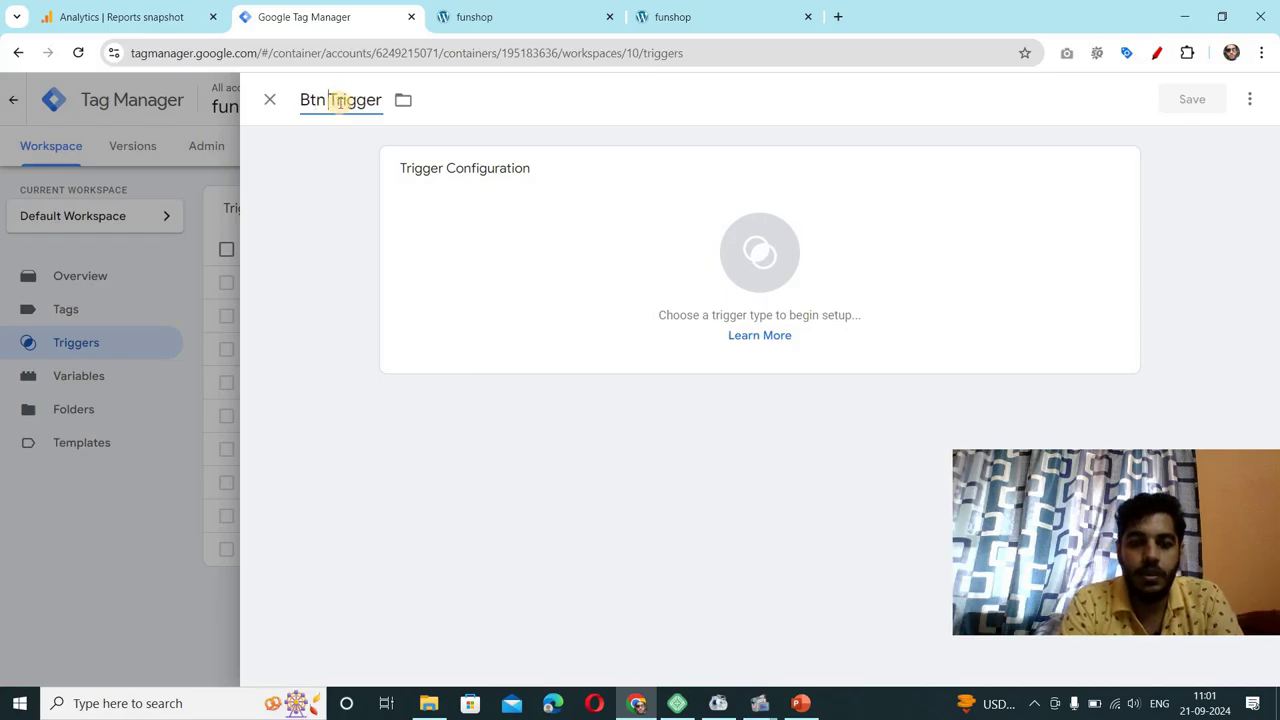
type(" Add to ")
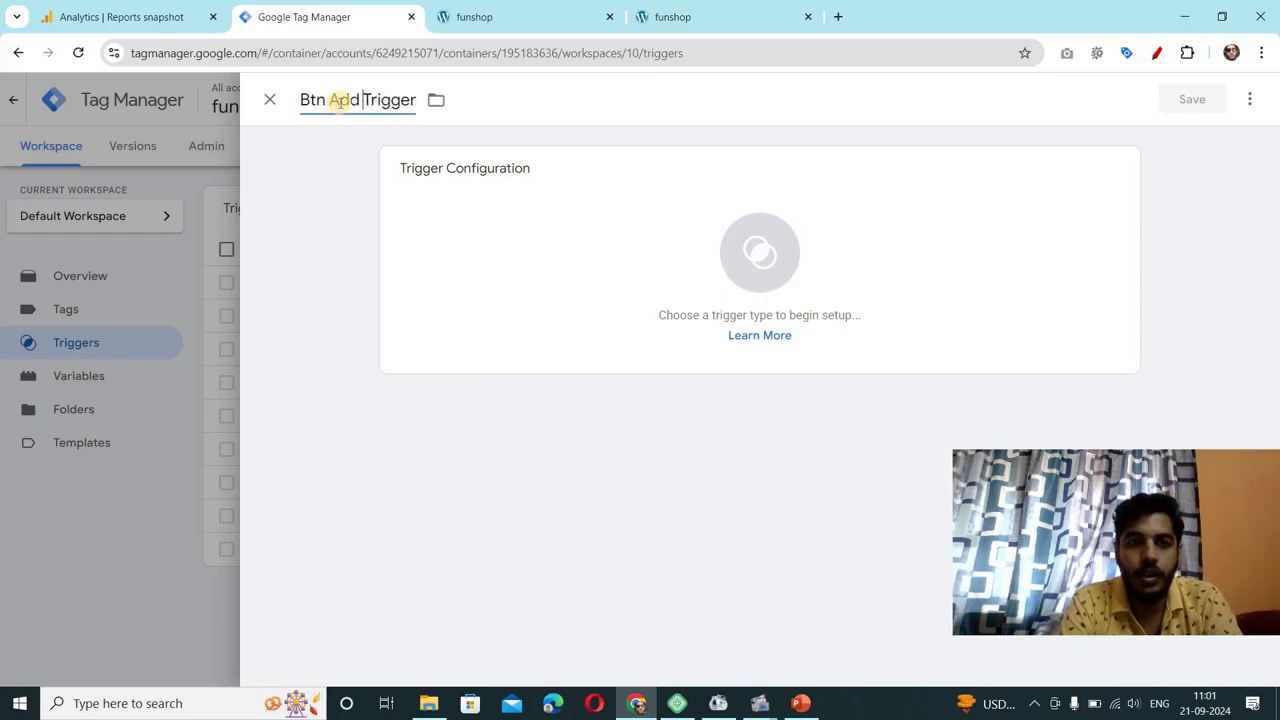
type("Car")
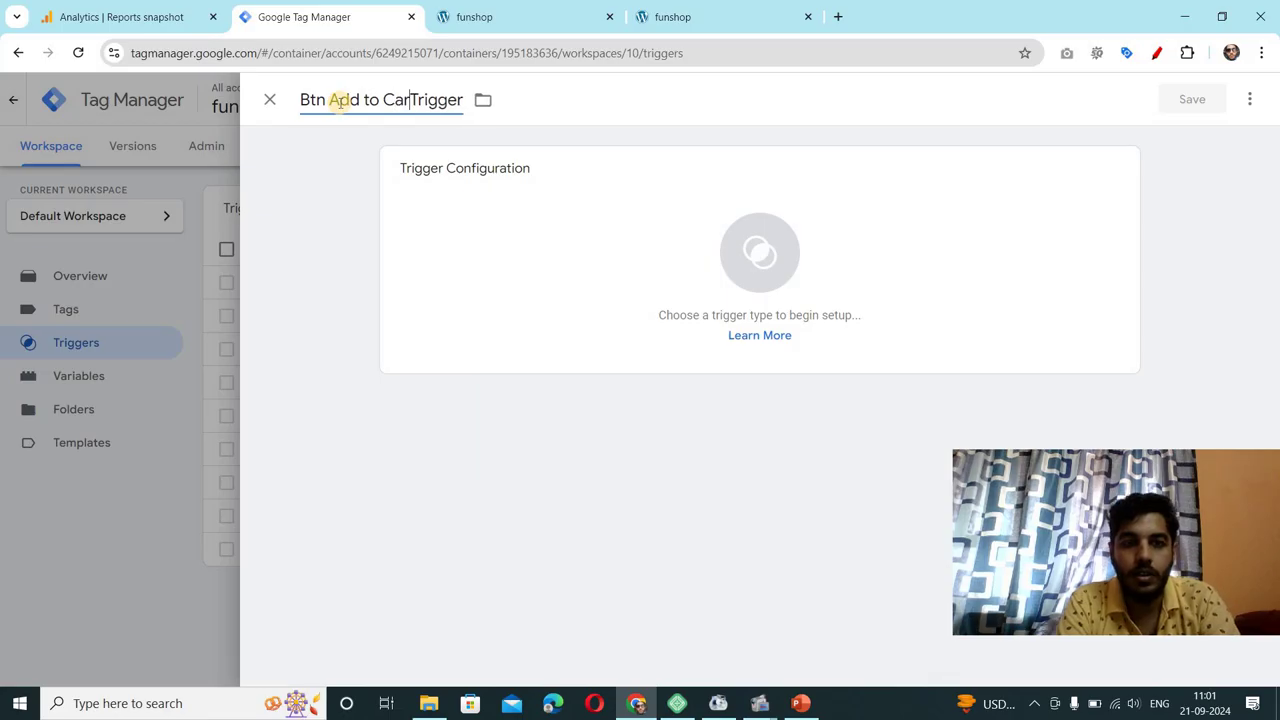
type("t")
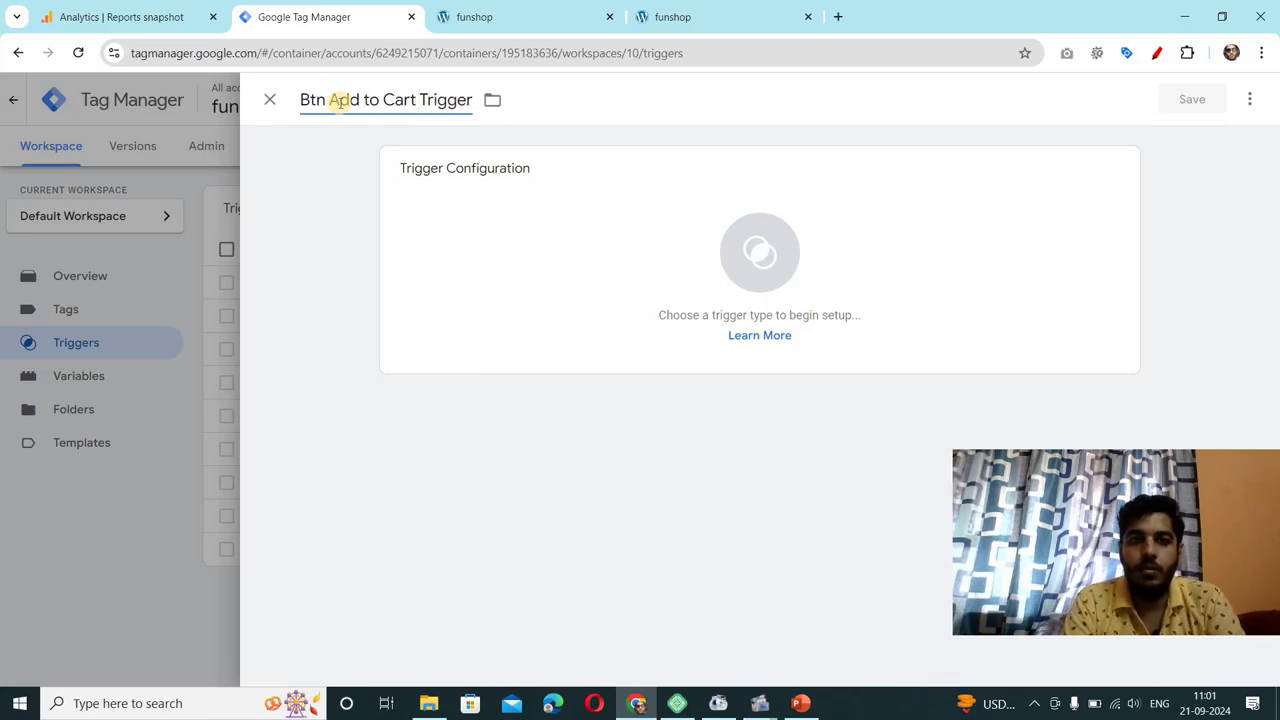
key("shift+Home")
key("BackSpace")
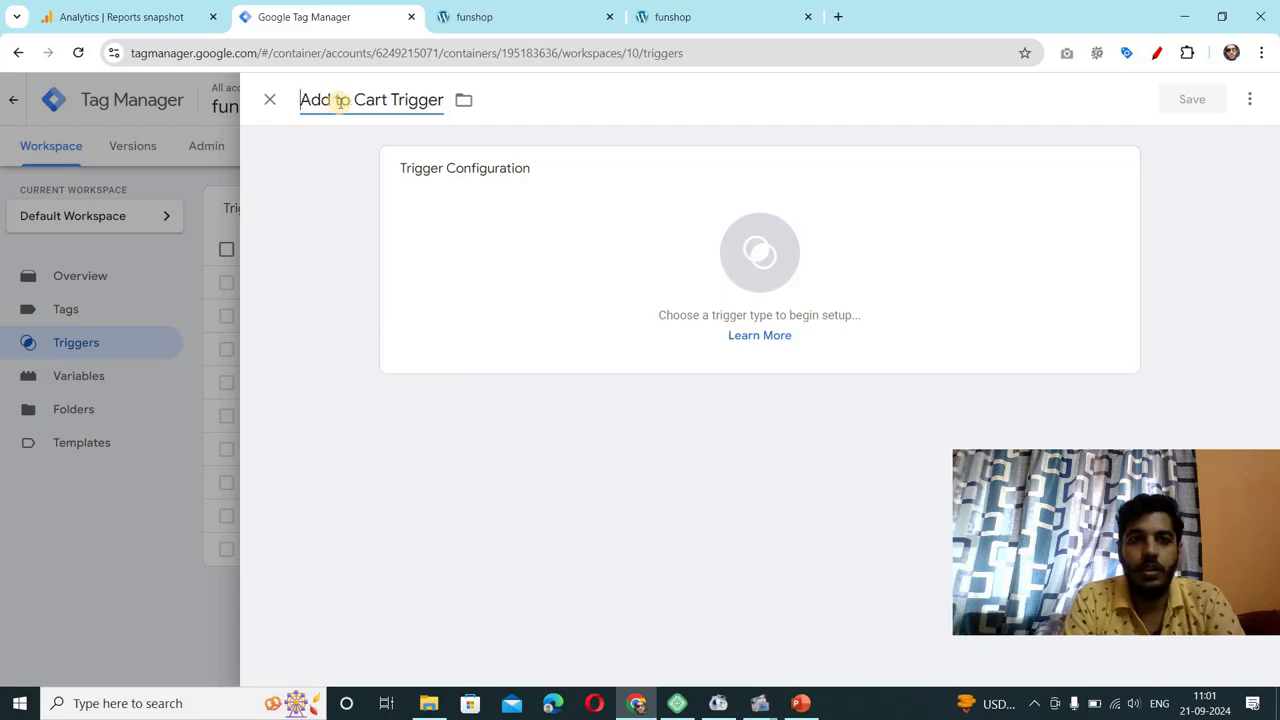
type("Btn")
key("Home")
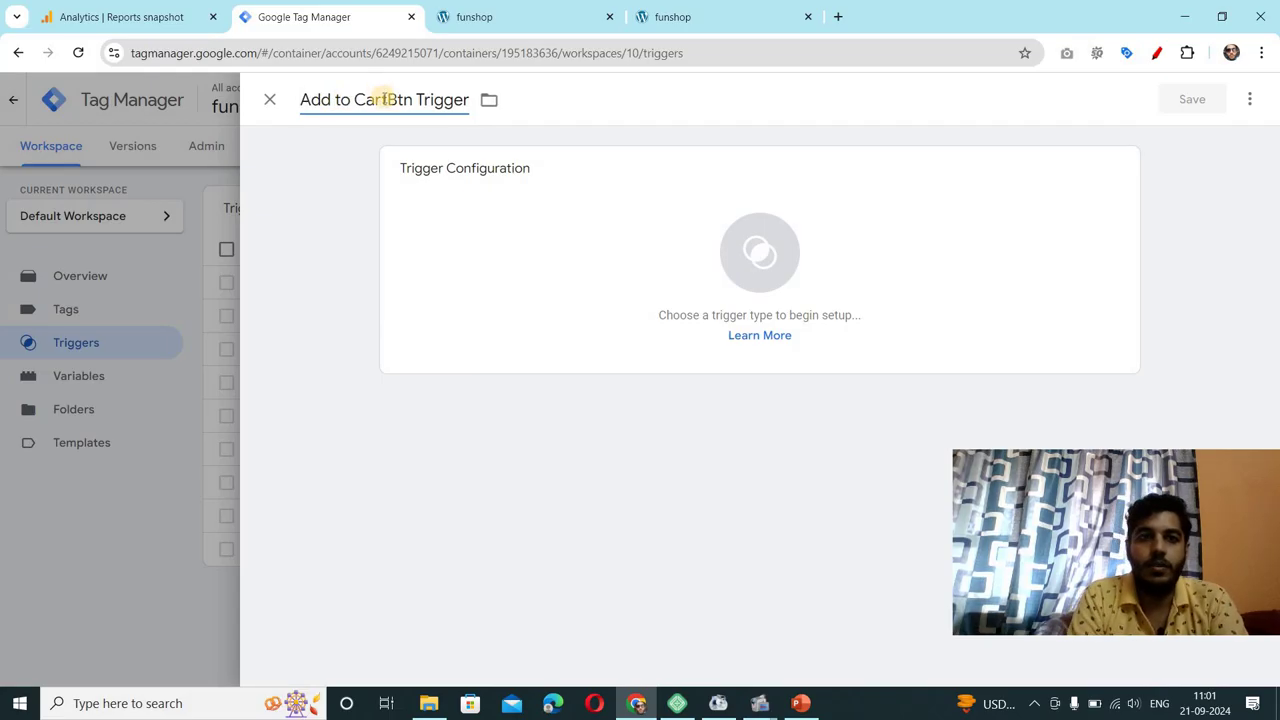
left_click(383, 100)
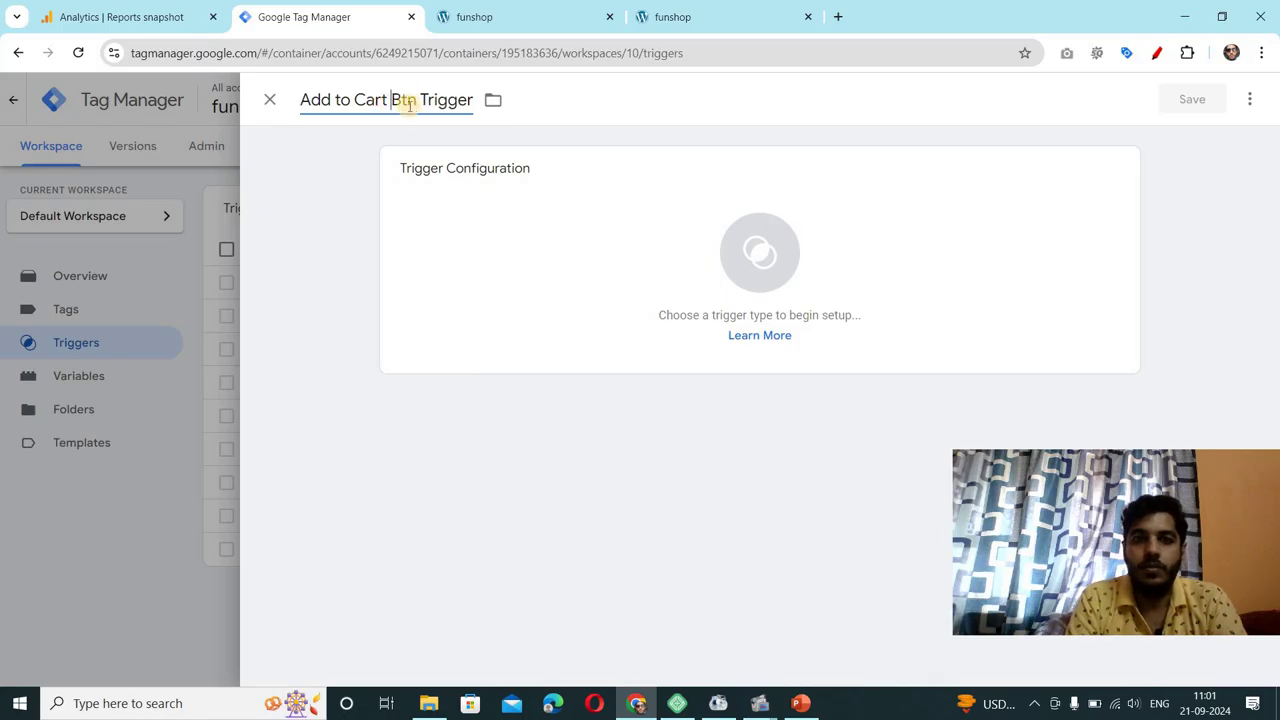
Step: Set the trigger type to Click - All Elements and limit its firing to Some Clicks
left_click(786, 262)
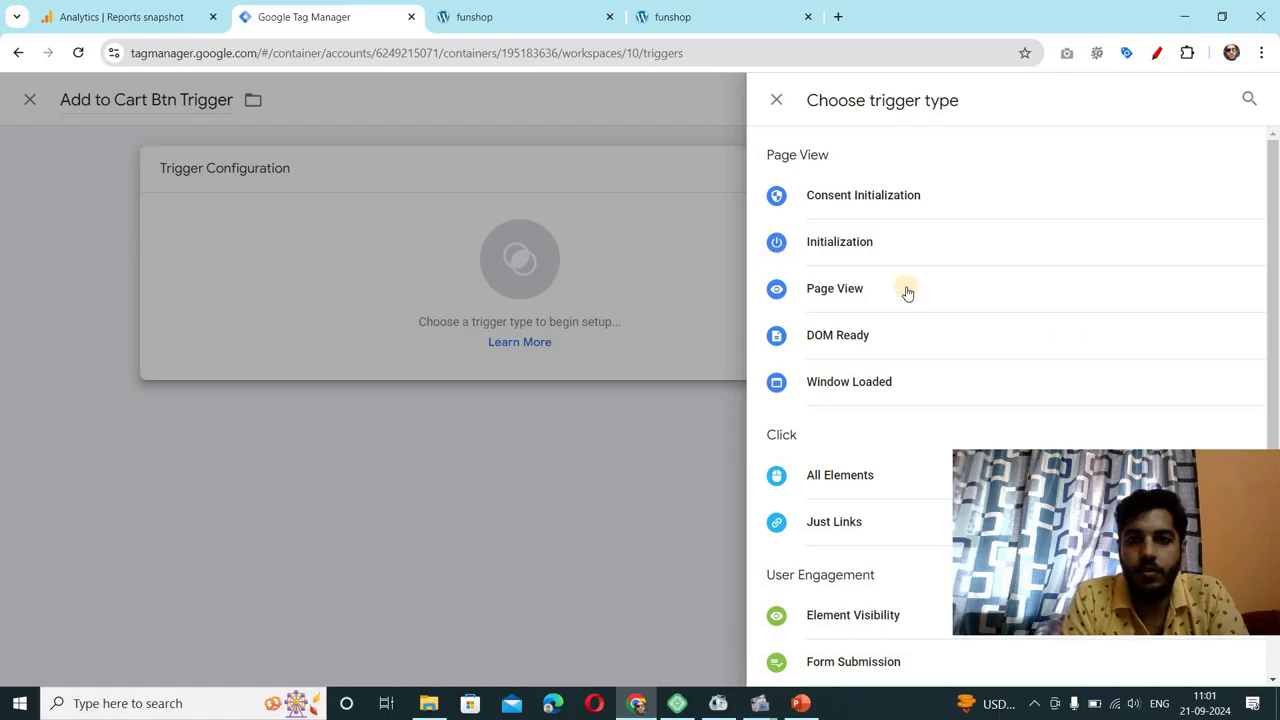
scroll(1075, 340, "down", 2)
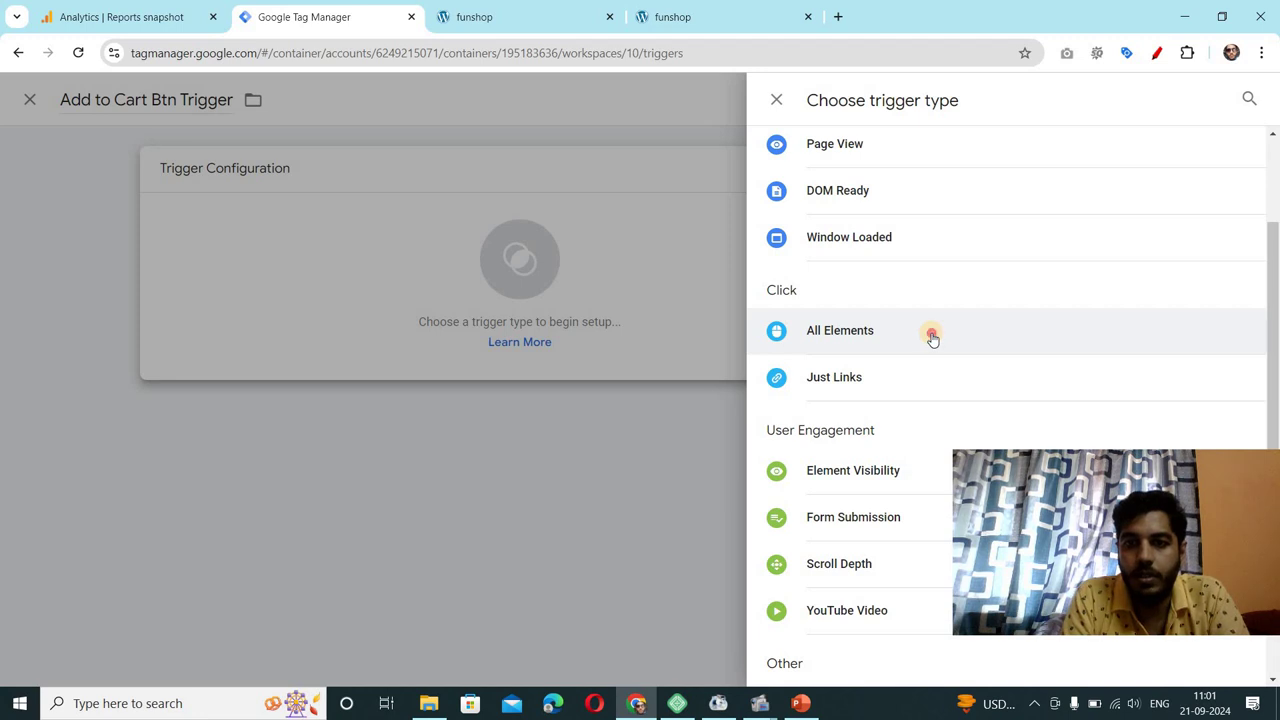
left_click(932, 338)
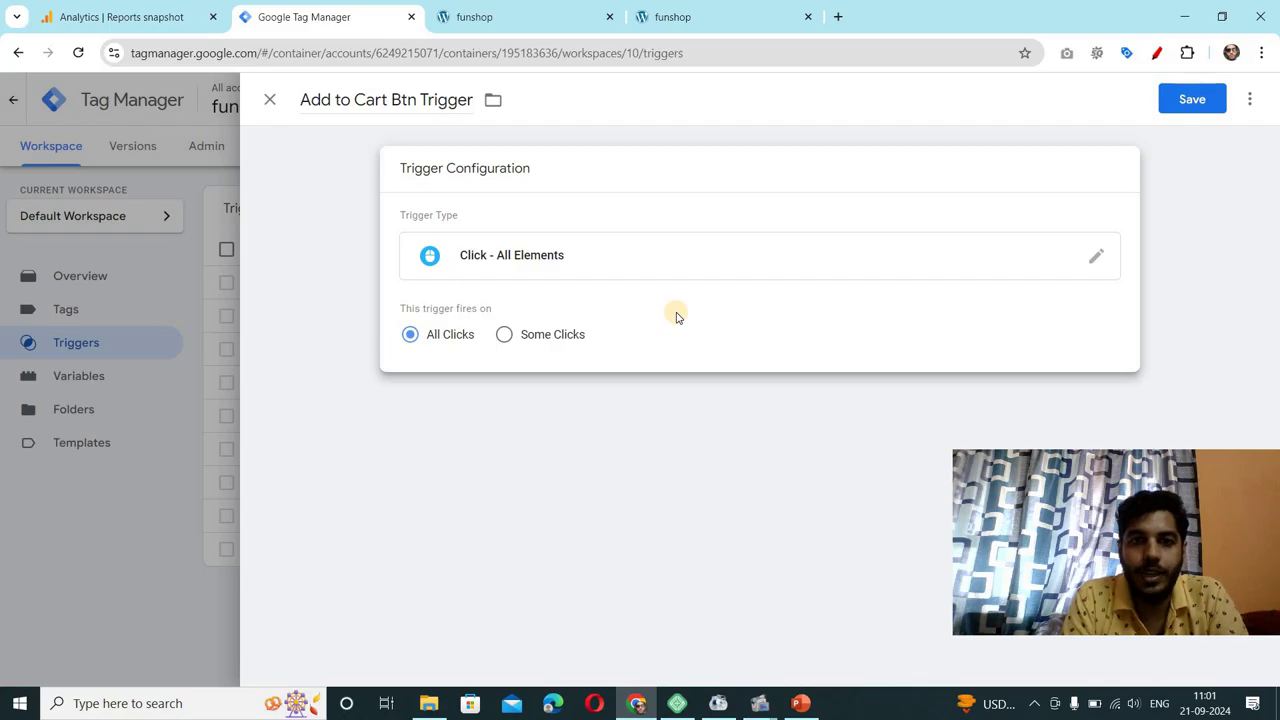
left_click(506, 335)
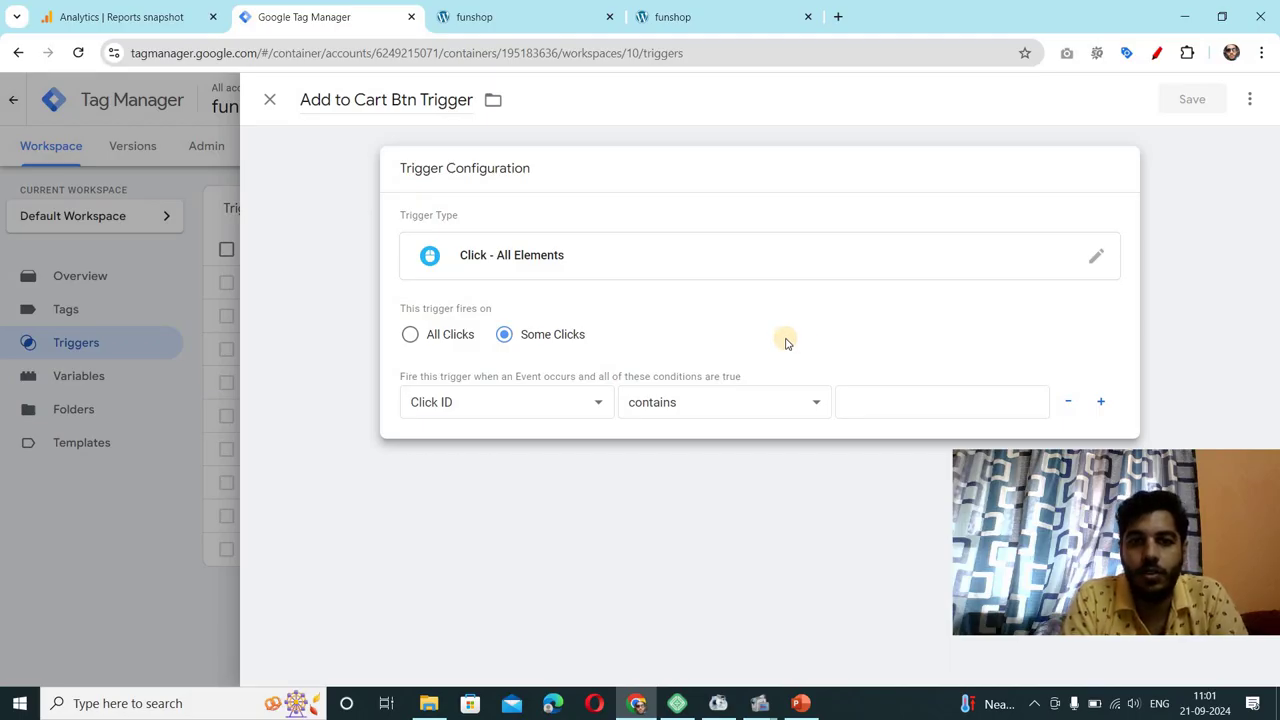
Step: Set the firing condition to Click Text contains "Add to cart" and save the trigger
left_click(600, 405)
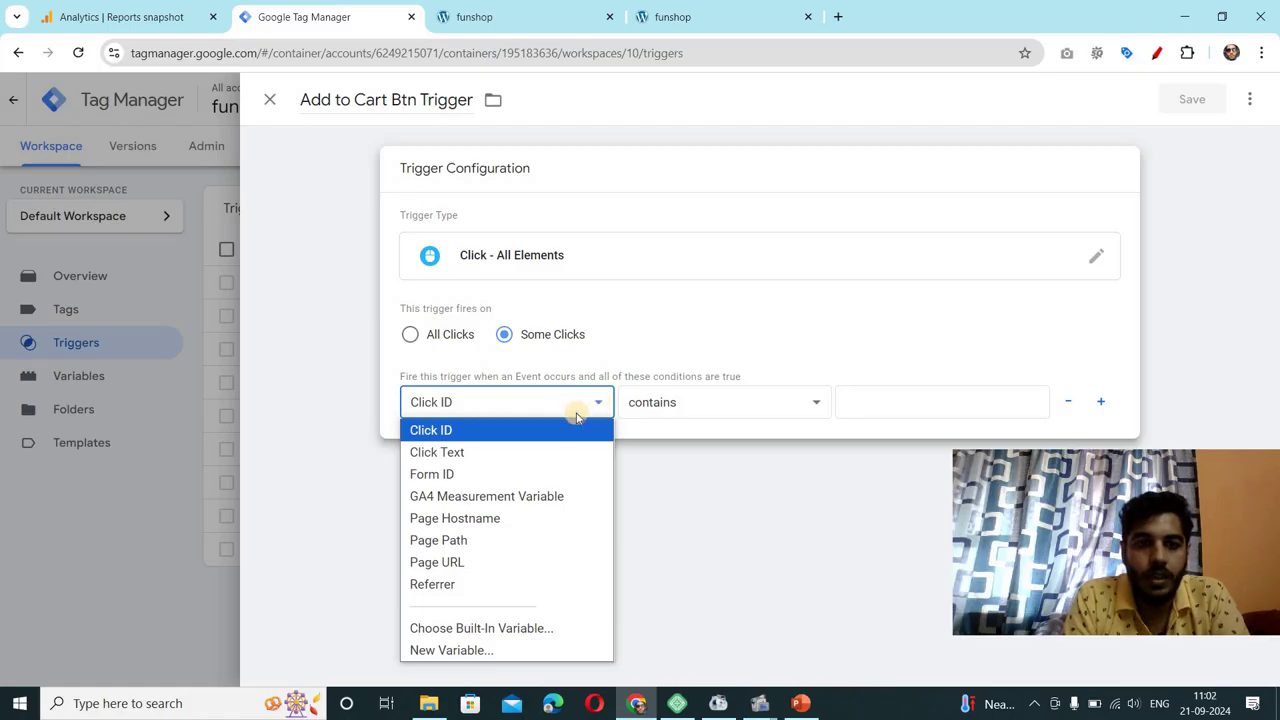
left_click(475, 455)
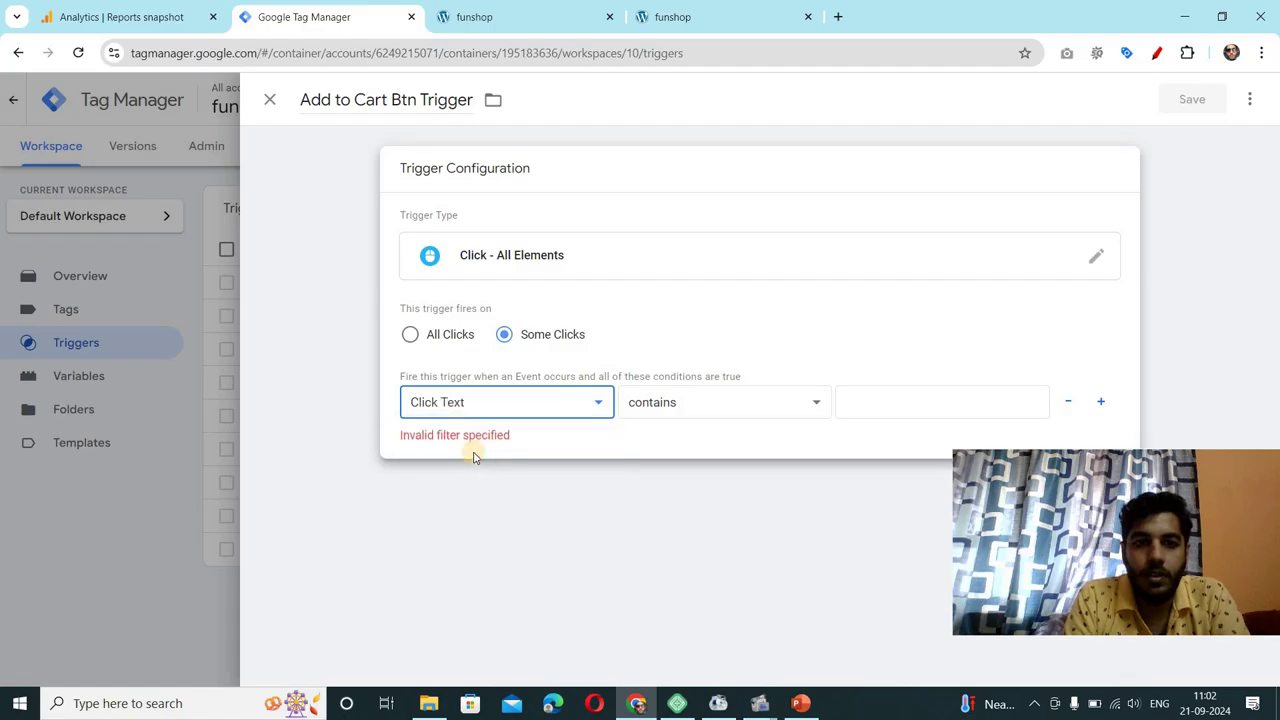
left_click(897, 403)
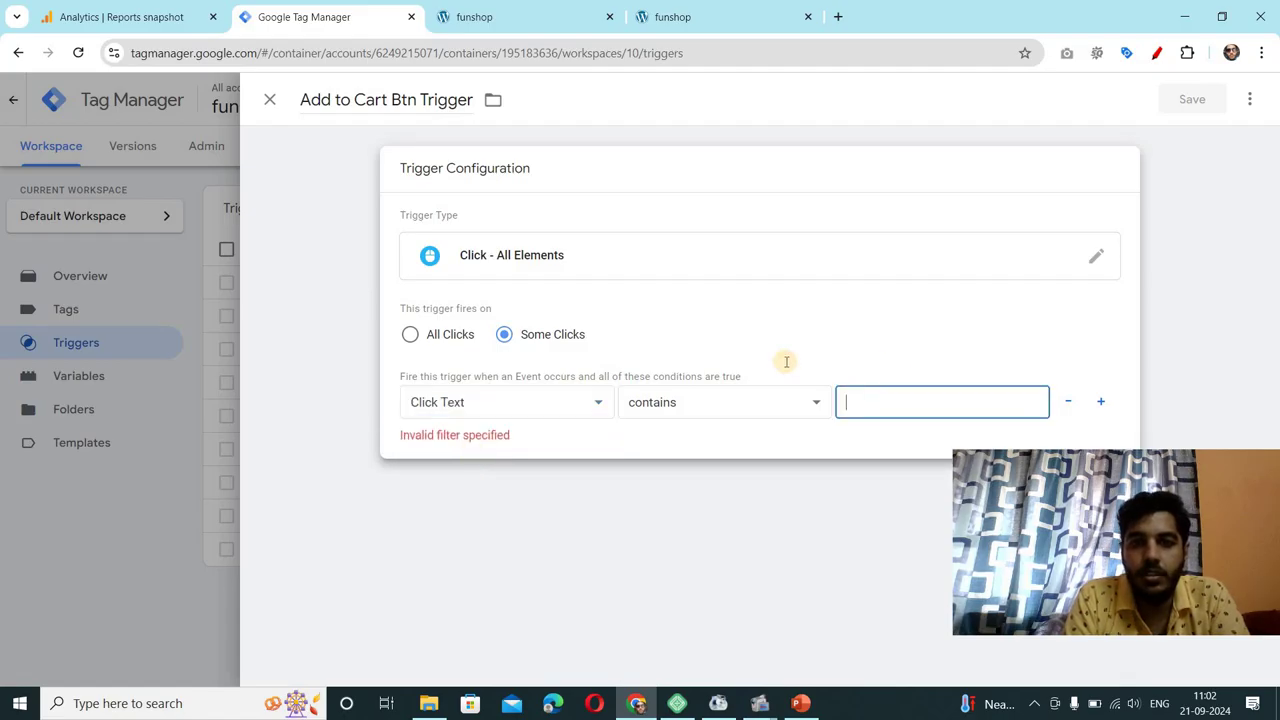
left_click(543, 18)
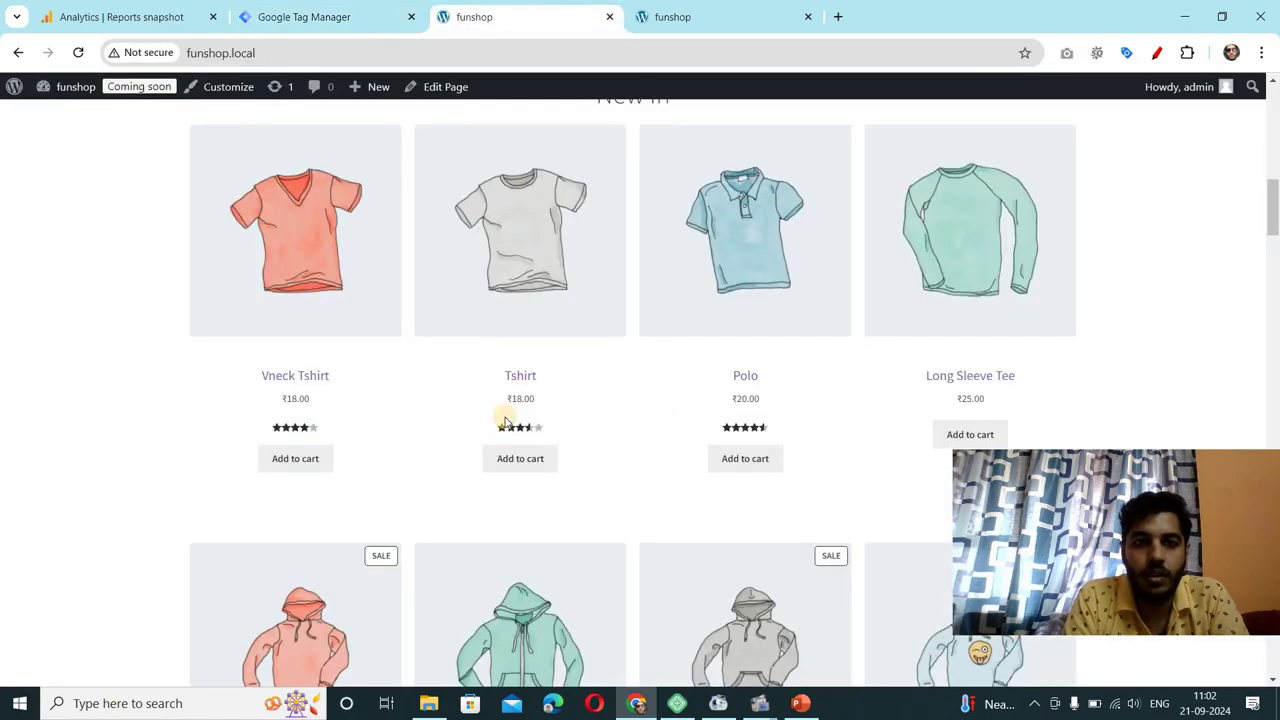
left_click(316, 15)
type("A")
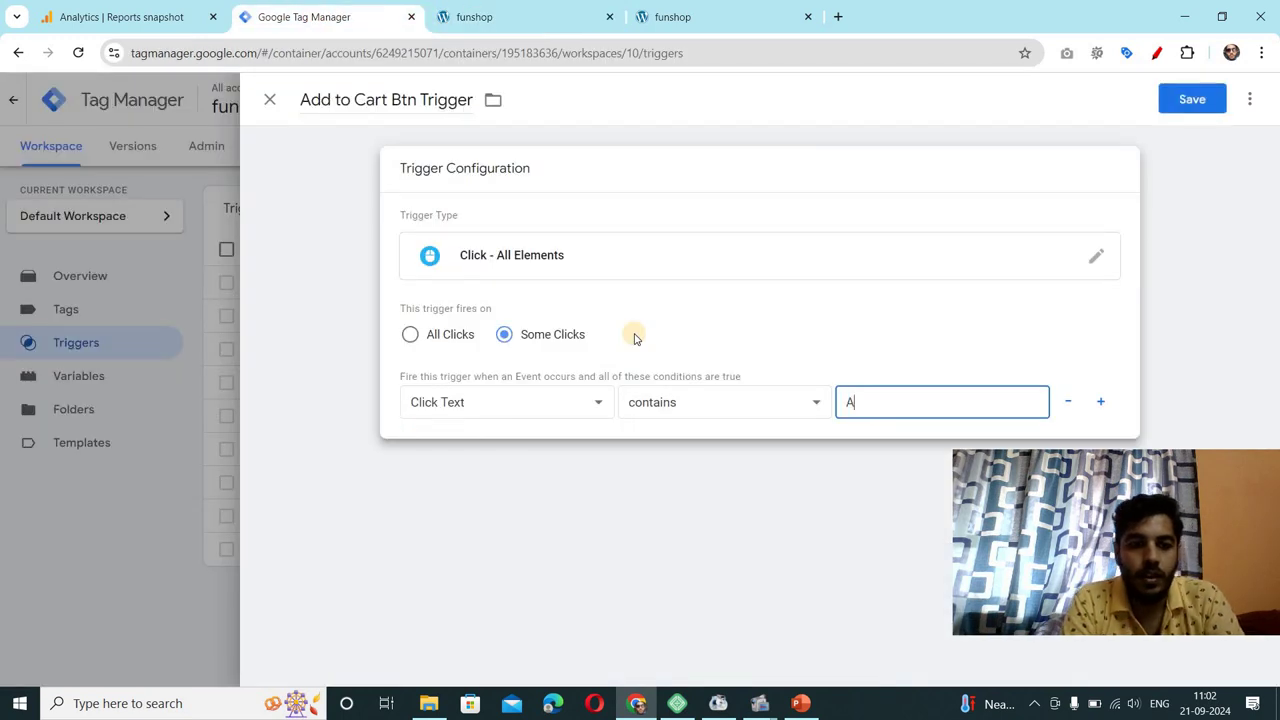
type("dd to cart")
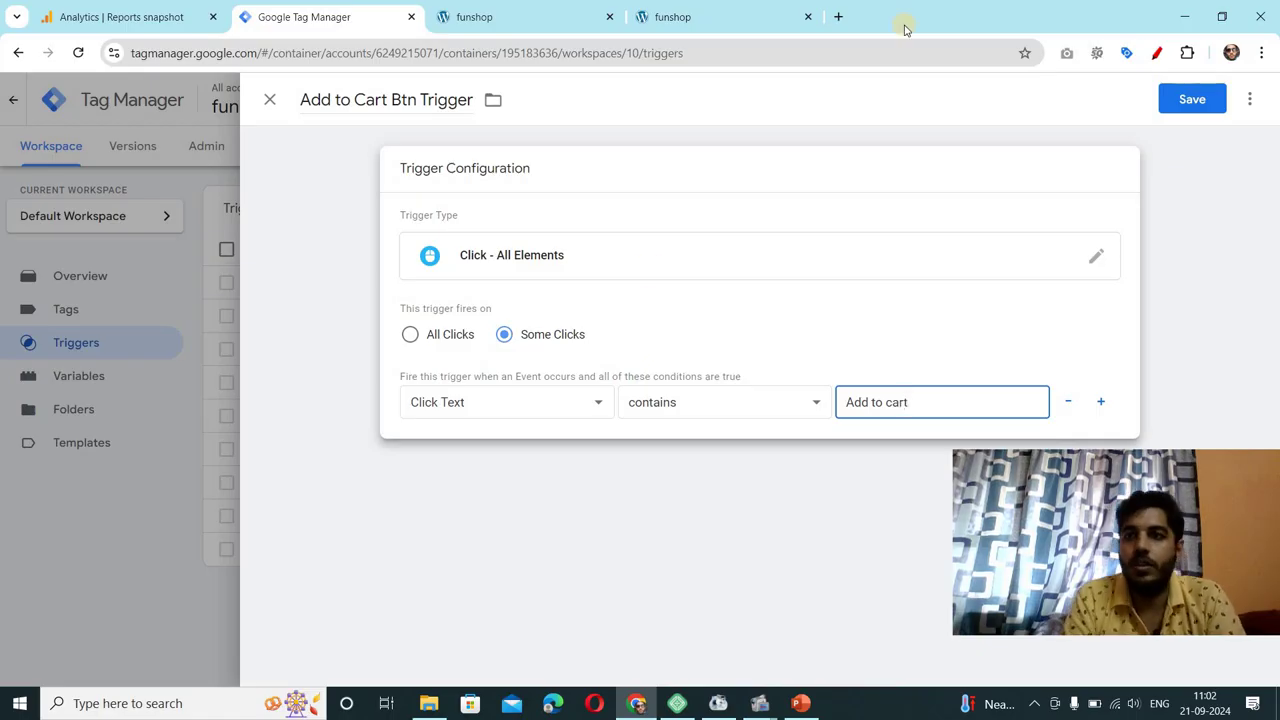
left_click(1192, 101)
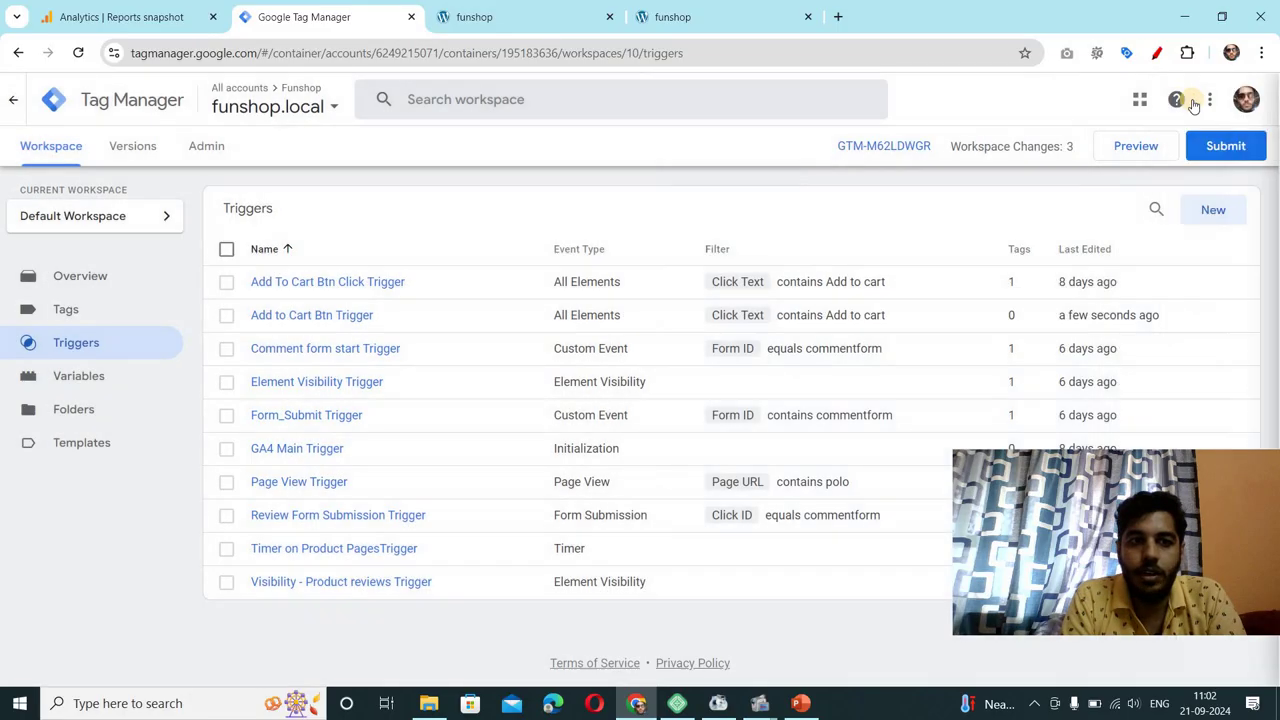
Step: Start a new tag and assign the Add to Cart Btn Trigger as its firing trigger
left_click(67, 311)
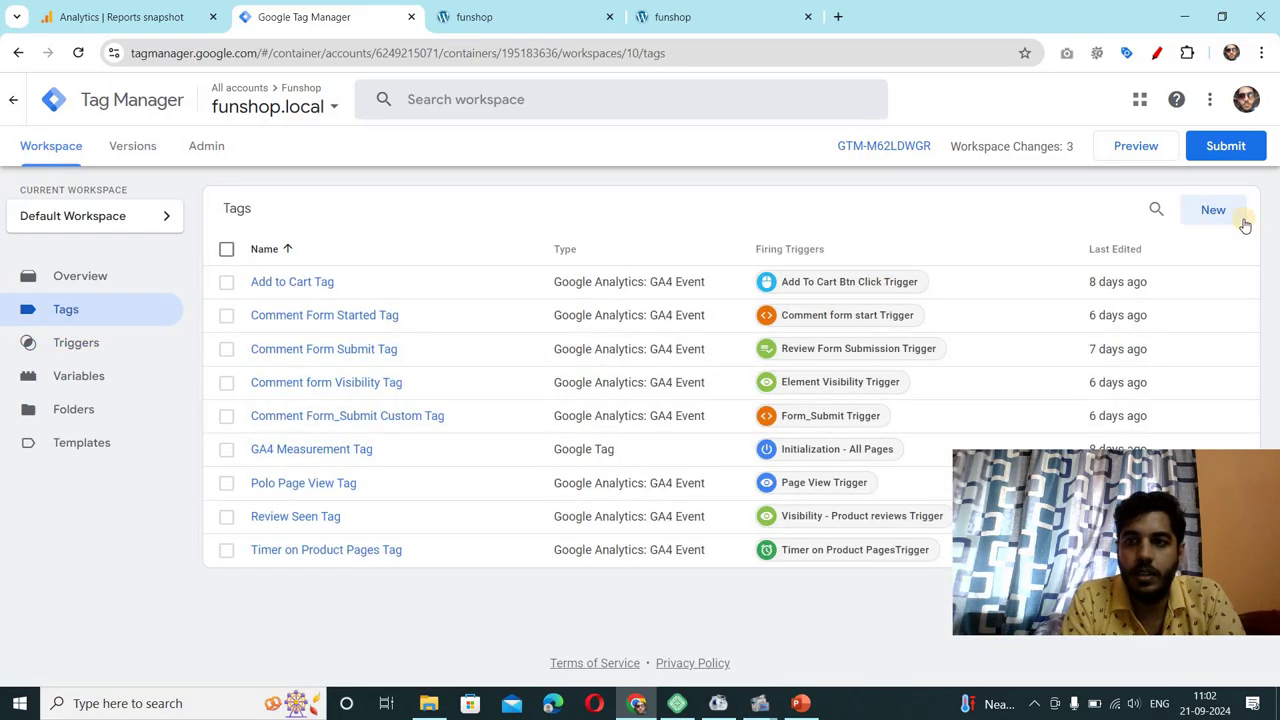
left_click(1213, 212)
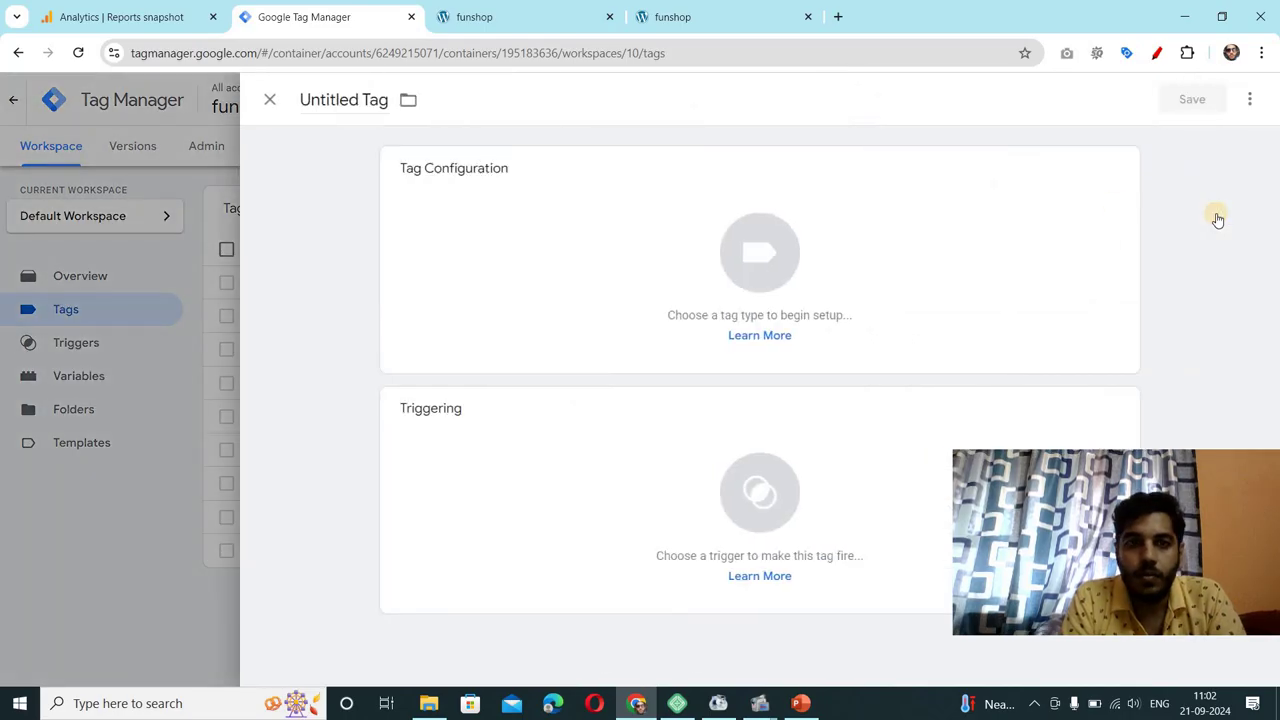
left_click(740, 510)
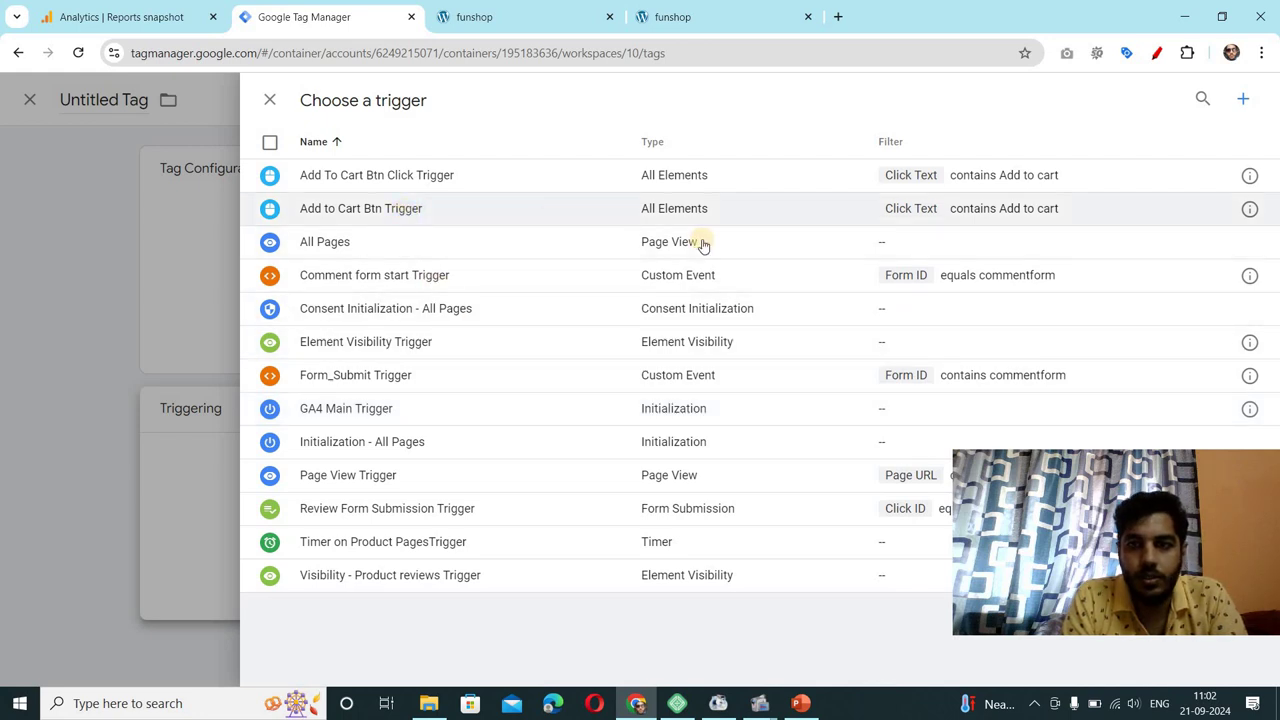
left_click(408, 209)
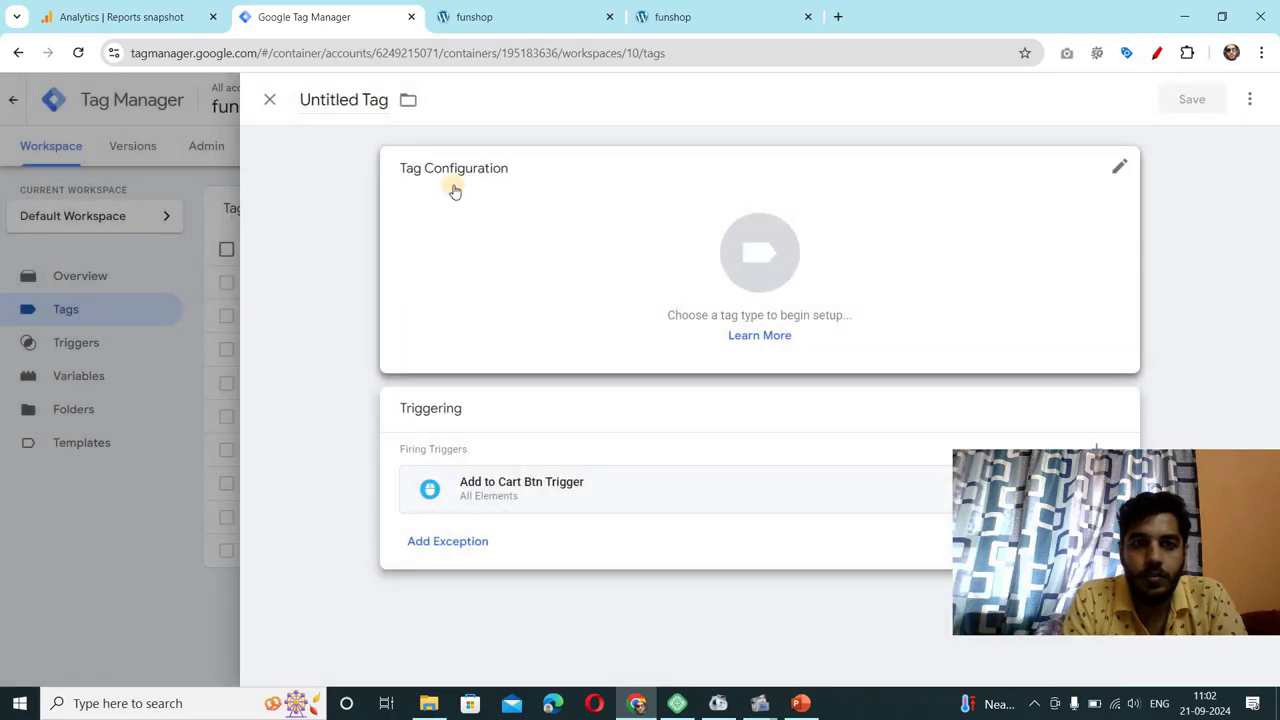
Step: Name the new tag "Add to cart btn Tag"
double_click(328, 100)
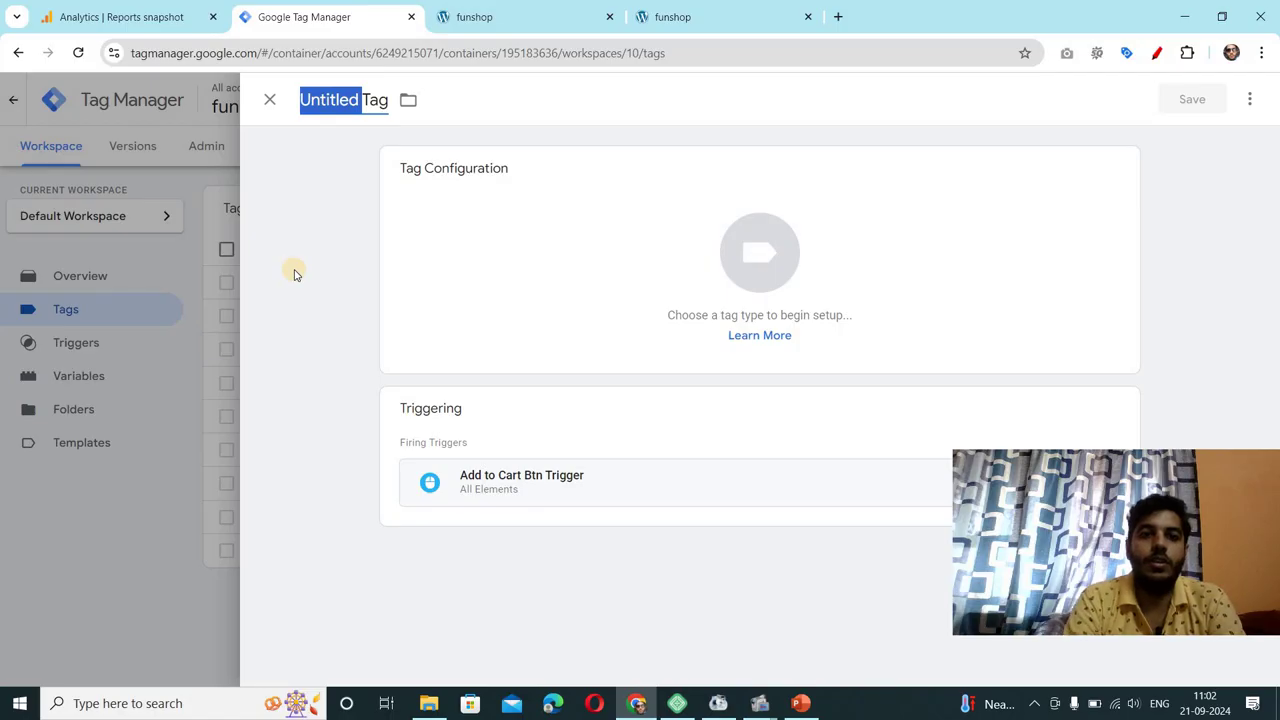
type("Add to")
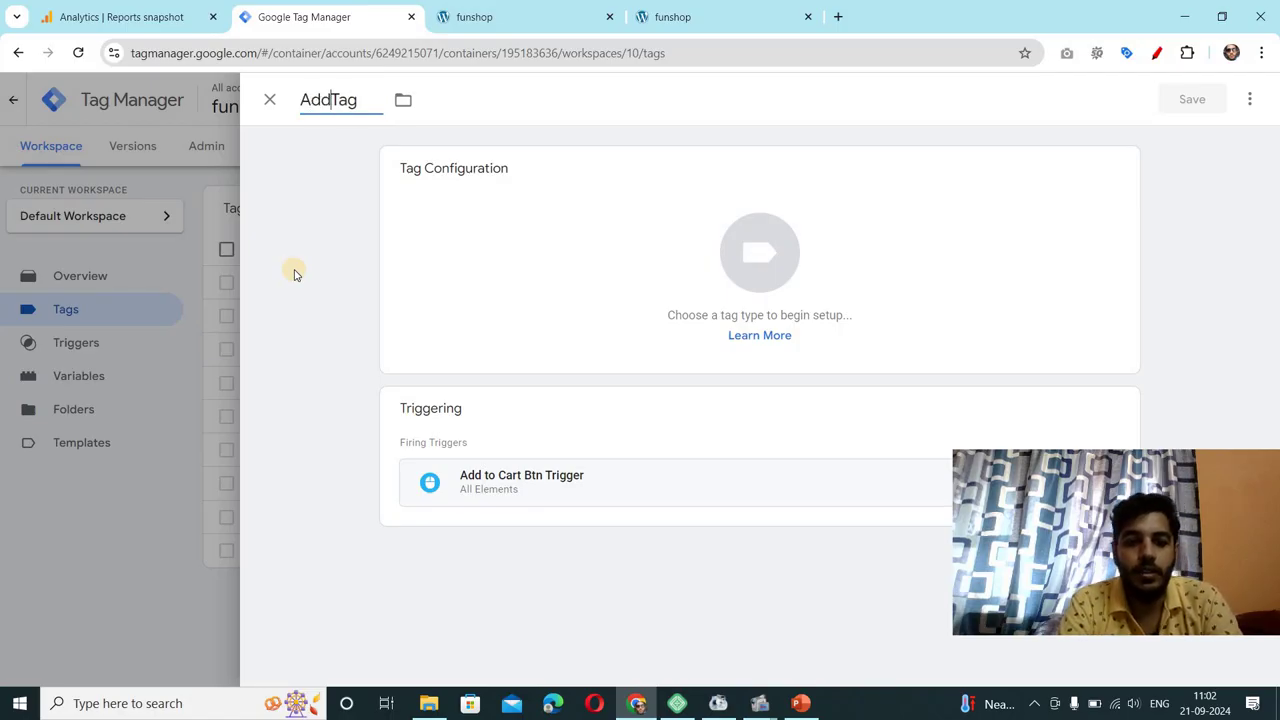
type(" cart")
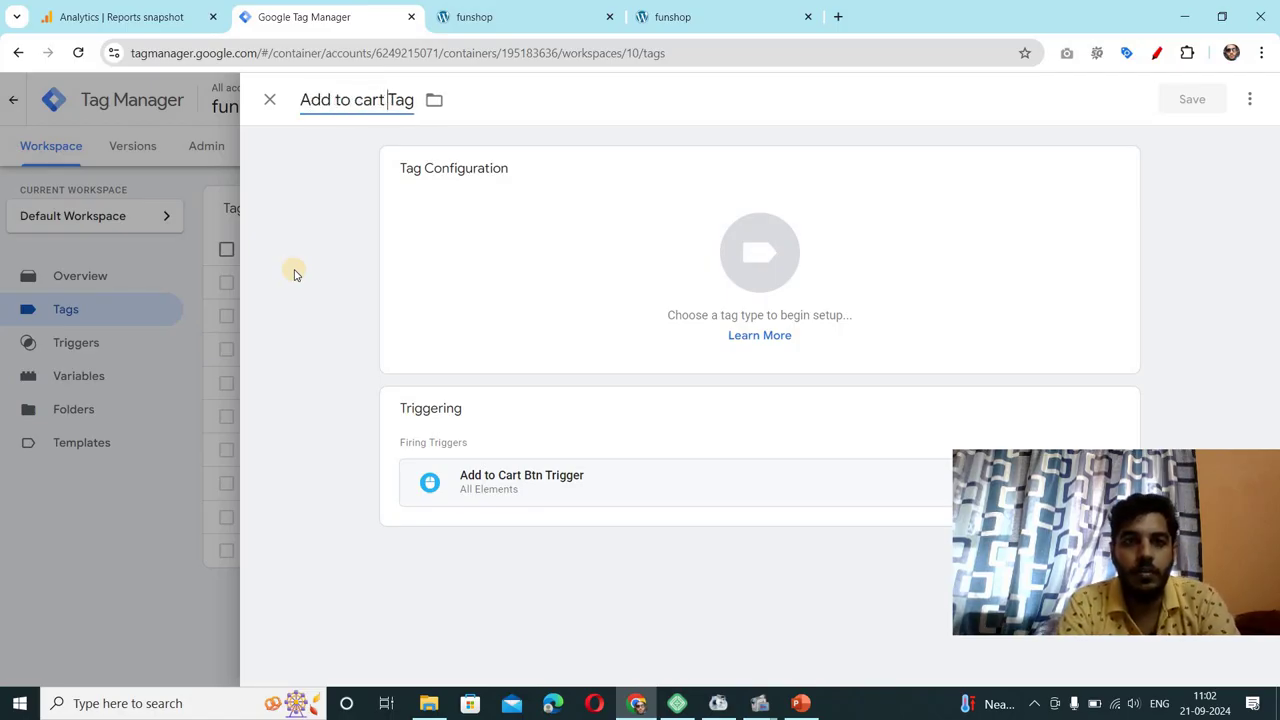
type(" btn")
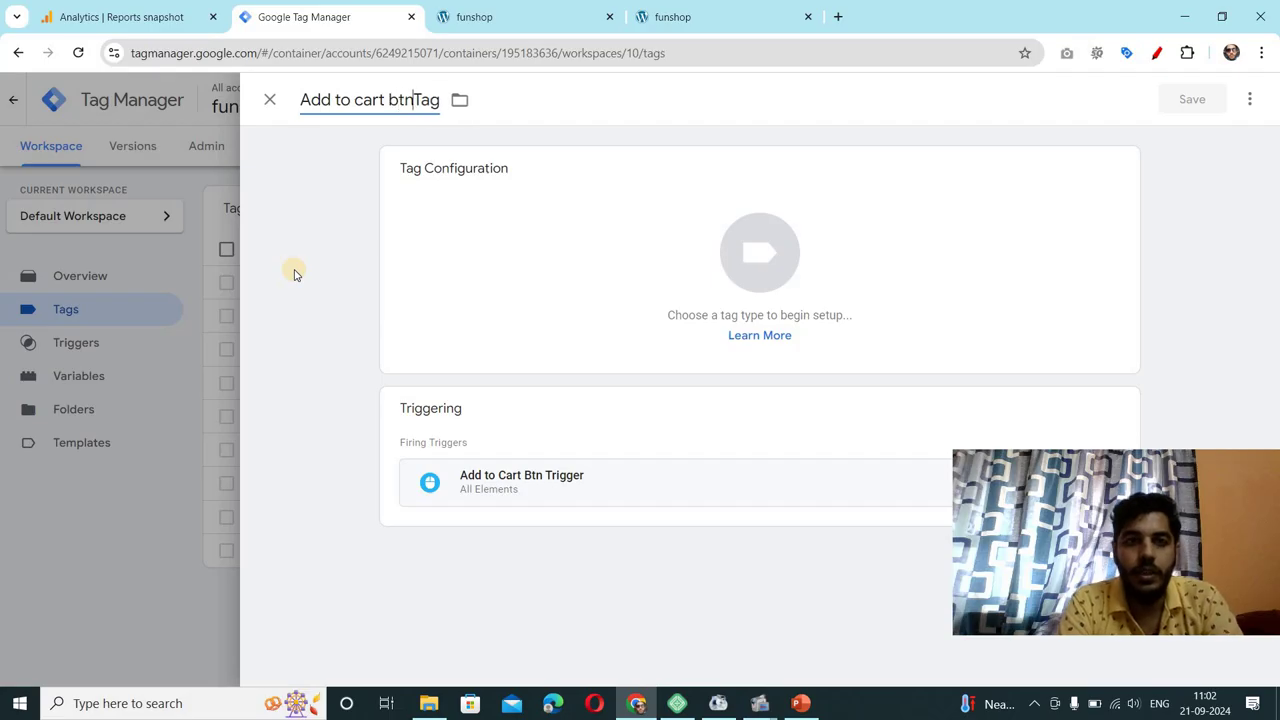
Step: Set the tag type to Google Analytics: GA4 Event
left_click(827, 245)
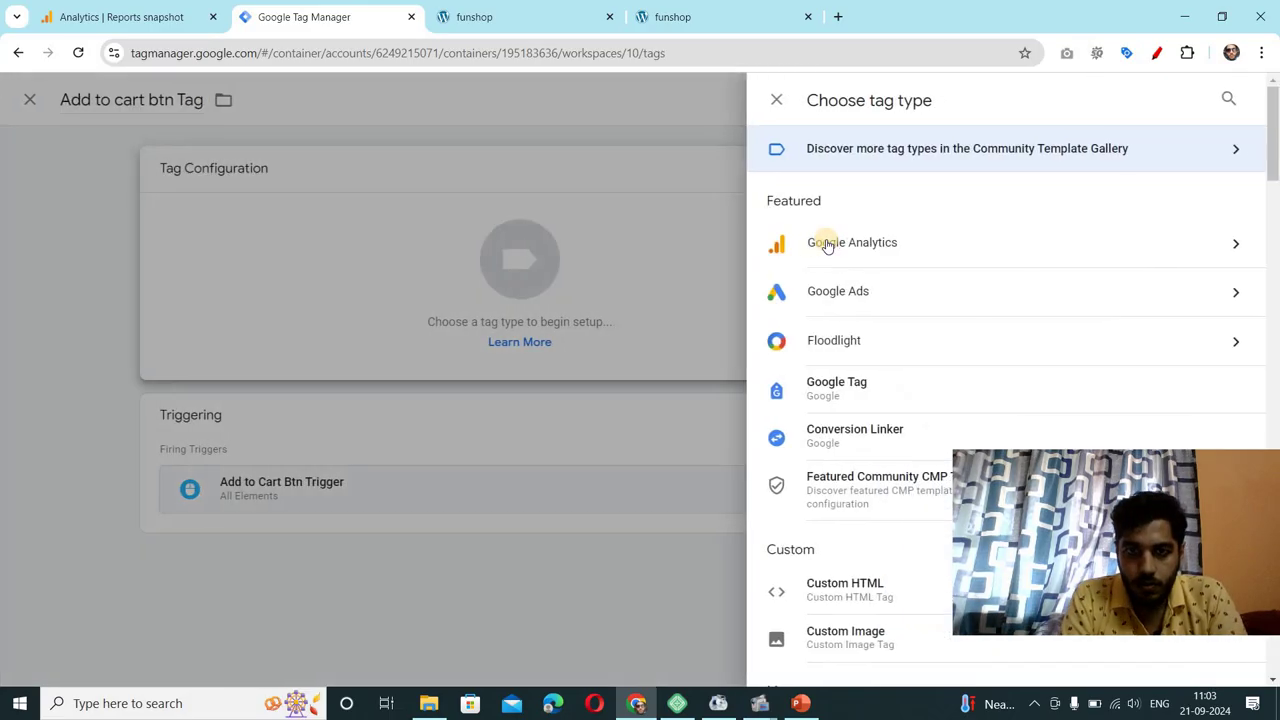
left_click(1021, 248)
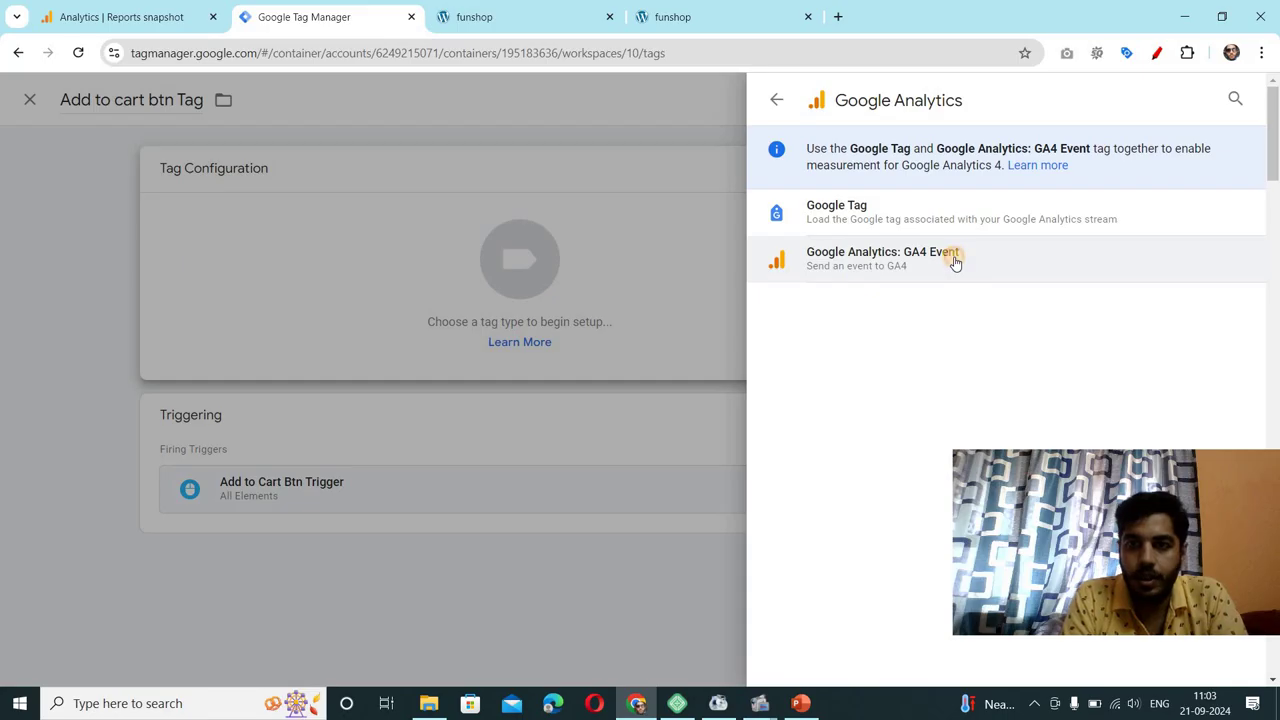
left_click(955, 262)
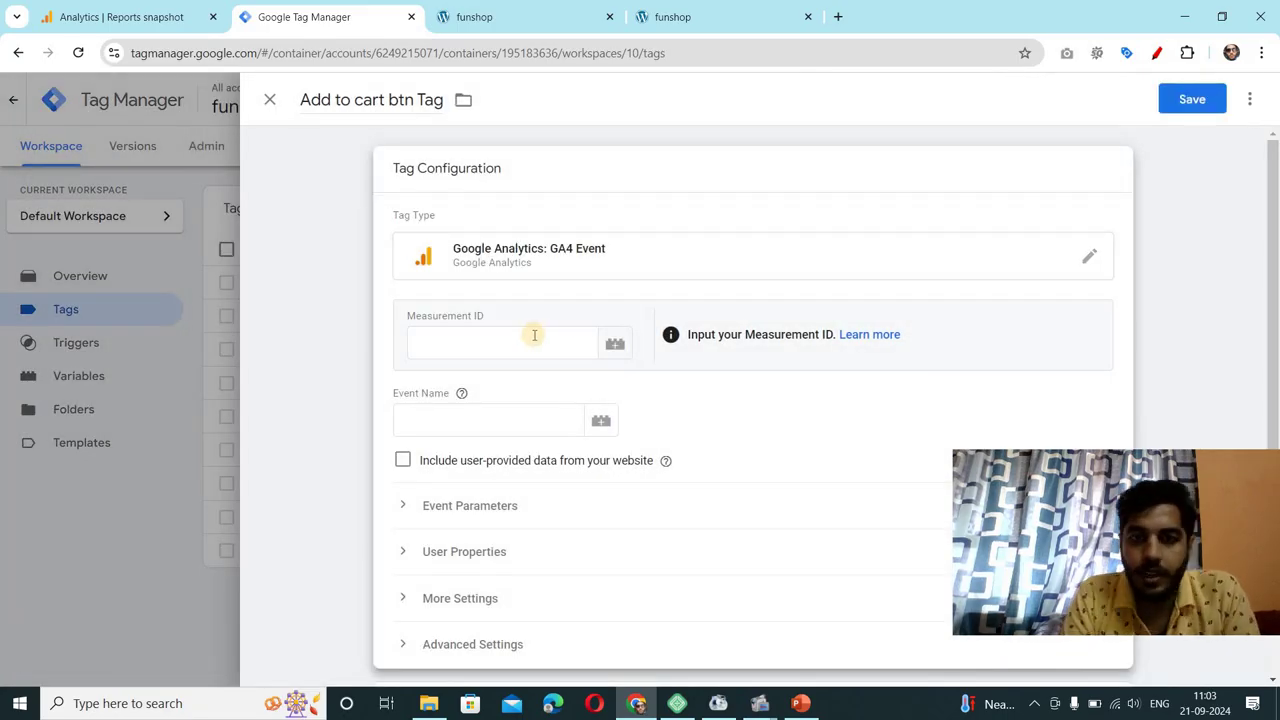
Step: Copy the measurement ID of the funshop.local web stream from Analytics and paste it as the tag's Measurement ID
left_click(533, 335)
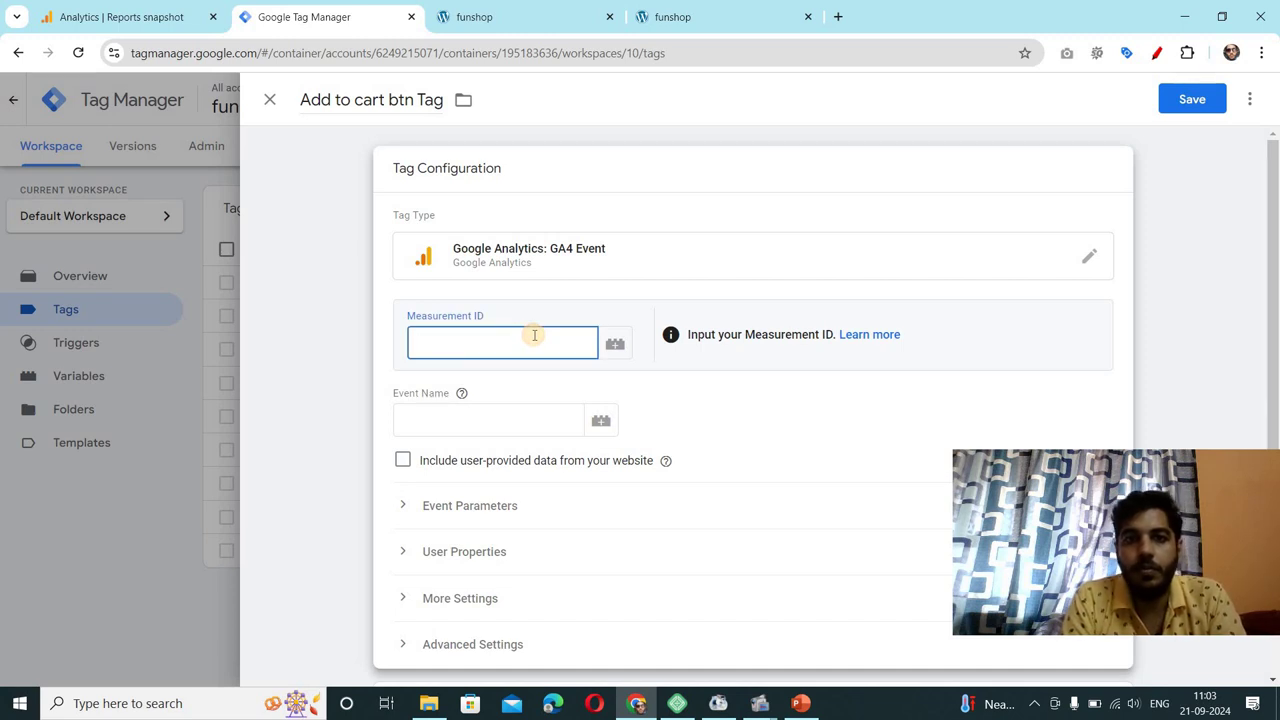
left_click(127, 19)
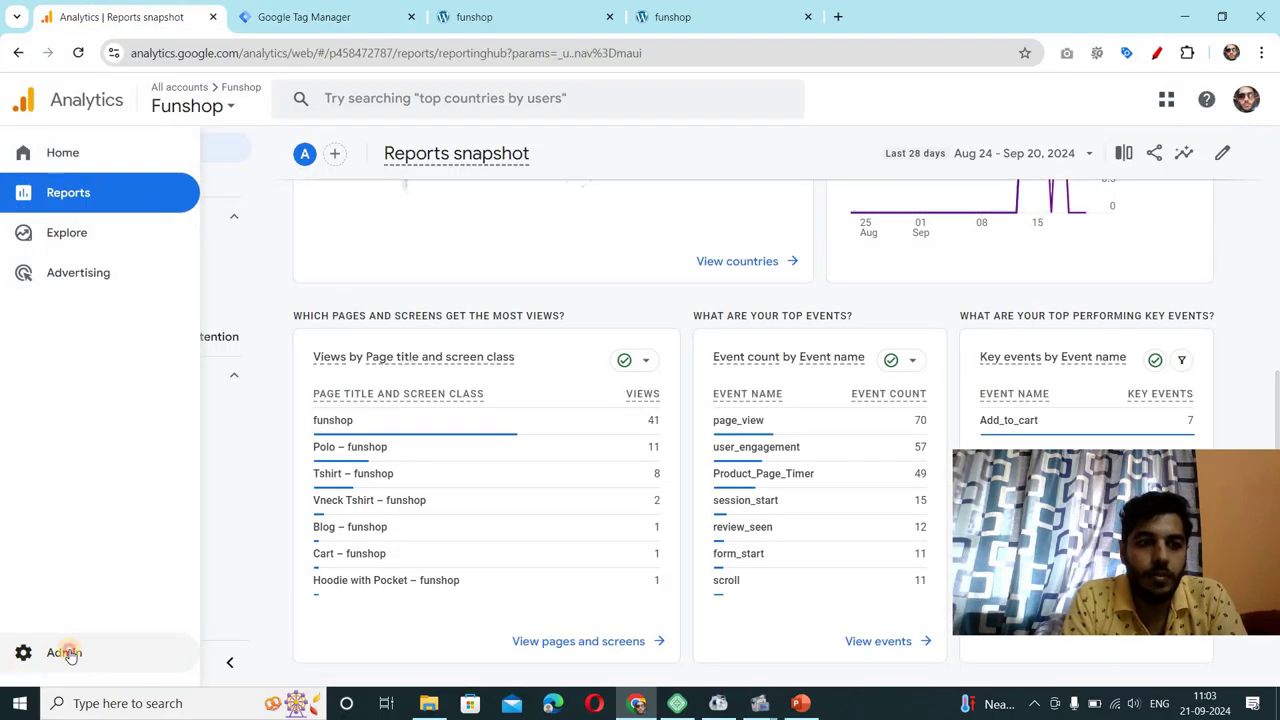
left_click(24, 652)
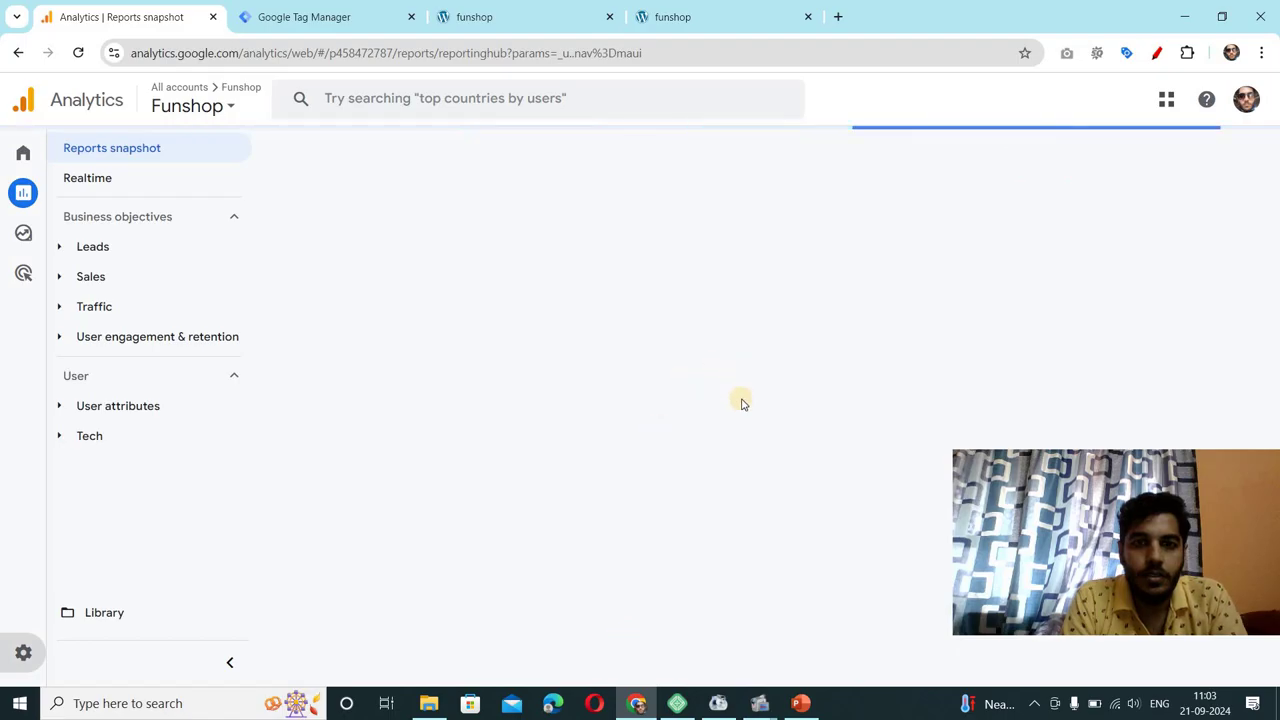
mouse_move(1240, 470)
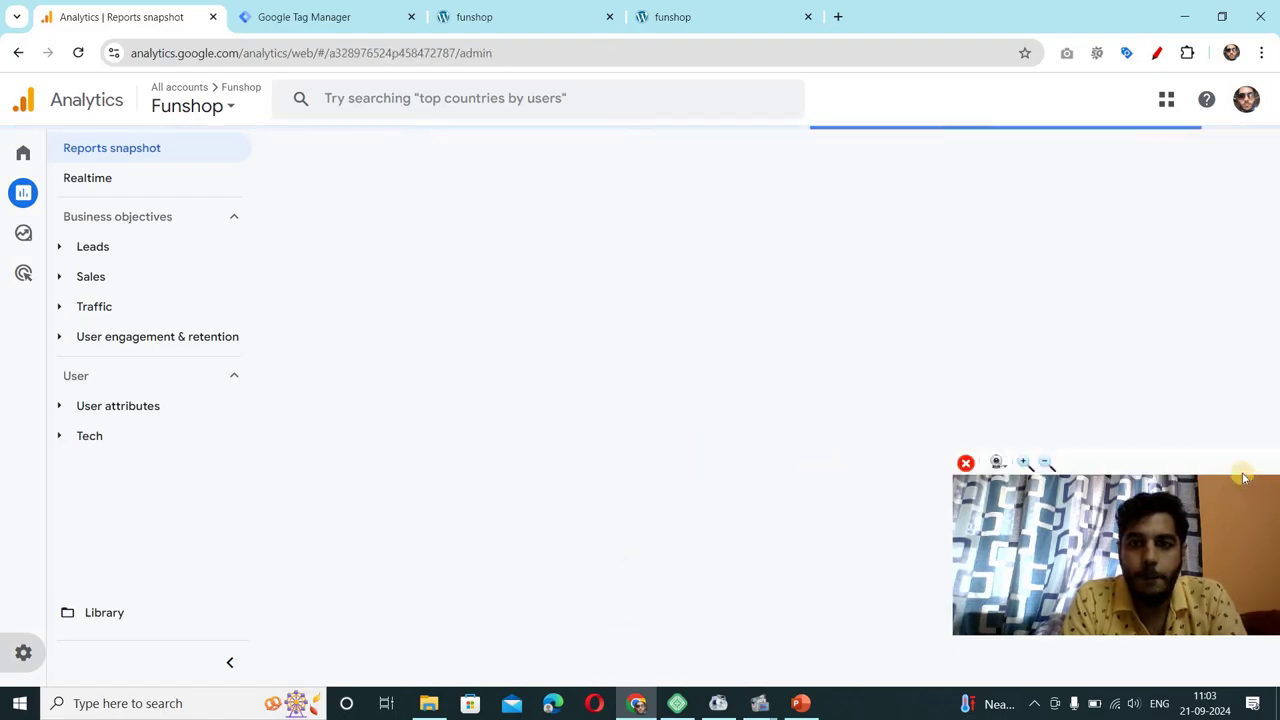
left_click(1047, 462)
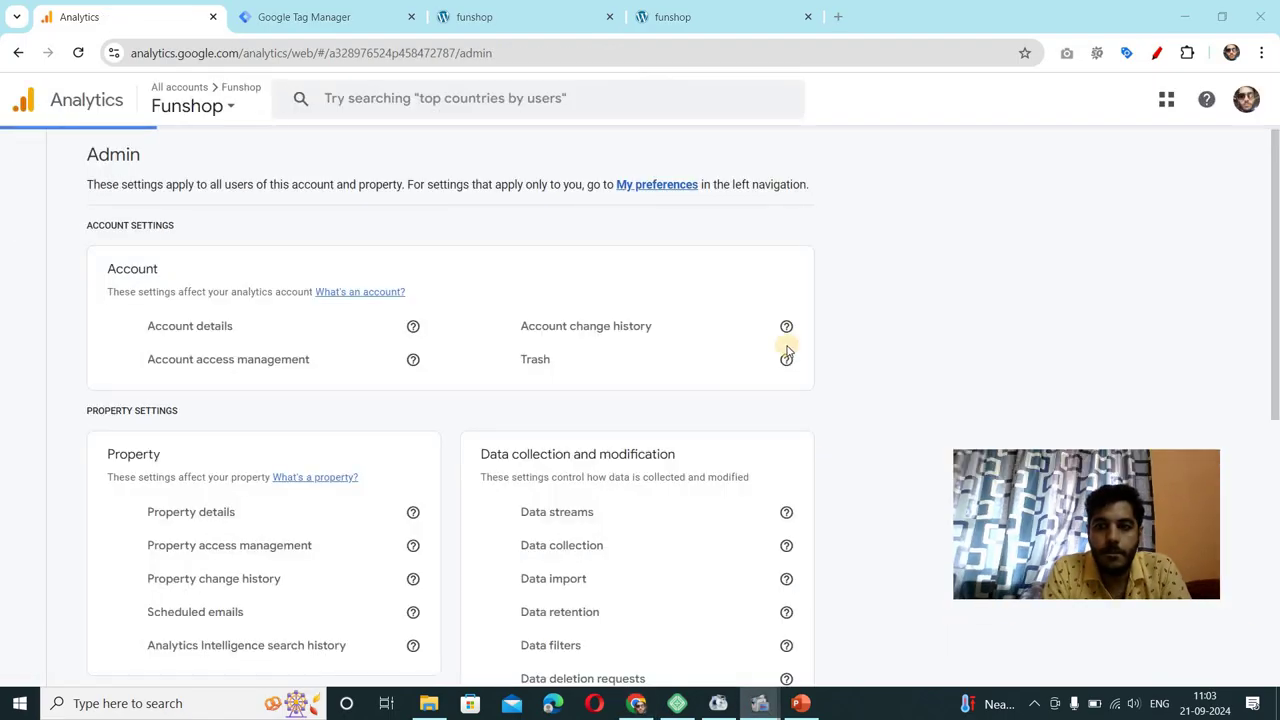
left_click_drag(1124, 461, 1171, 489)
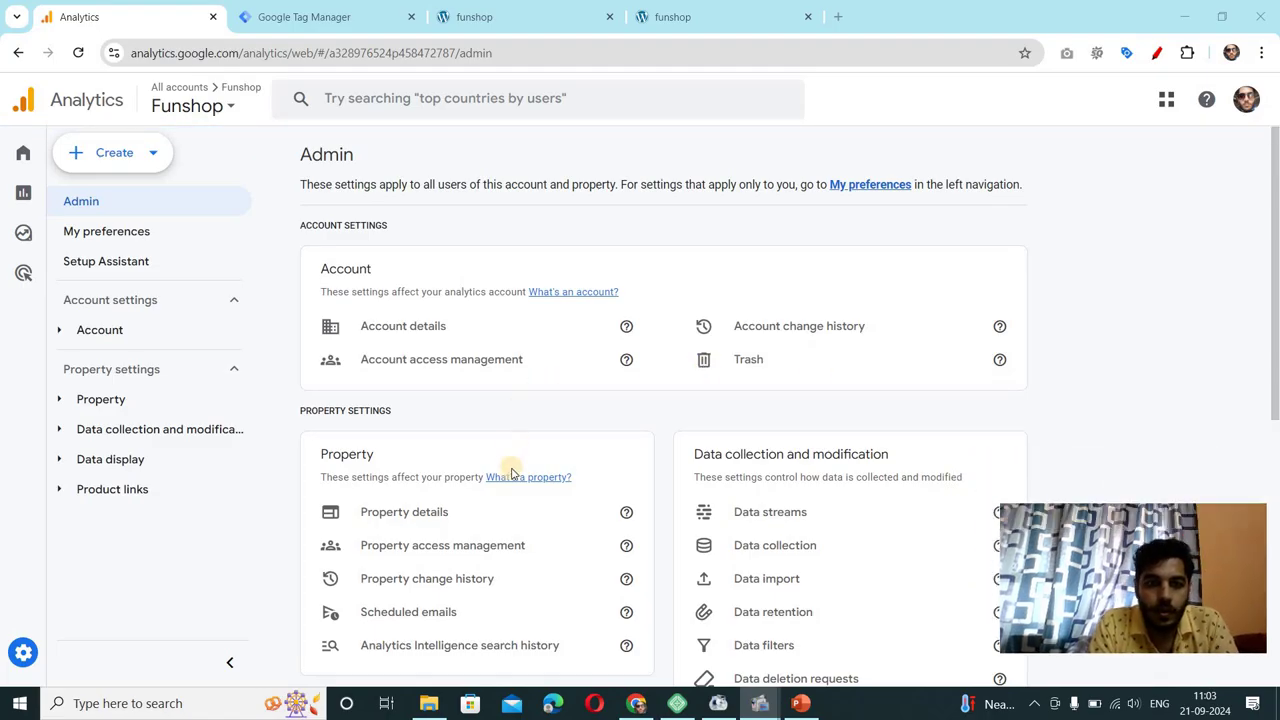
left_click(791, 512)
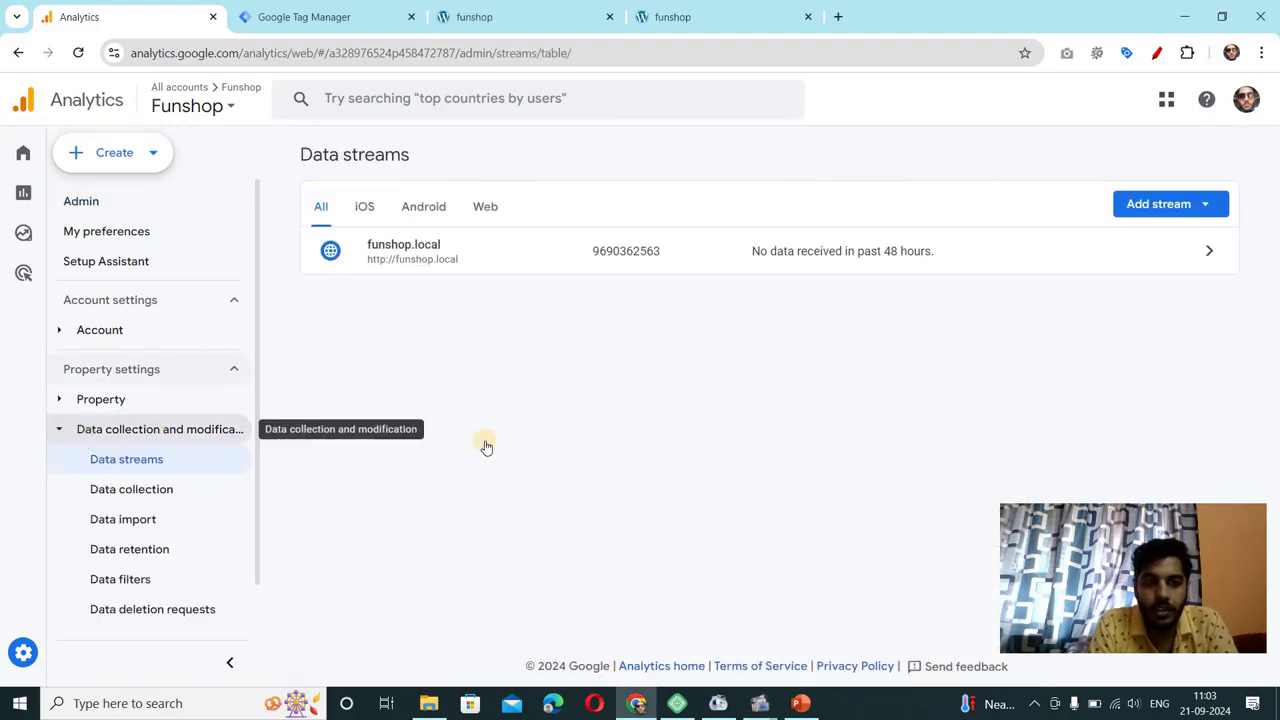
left_click(995, 258)
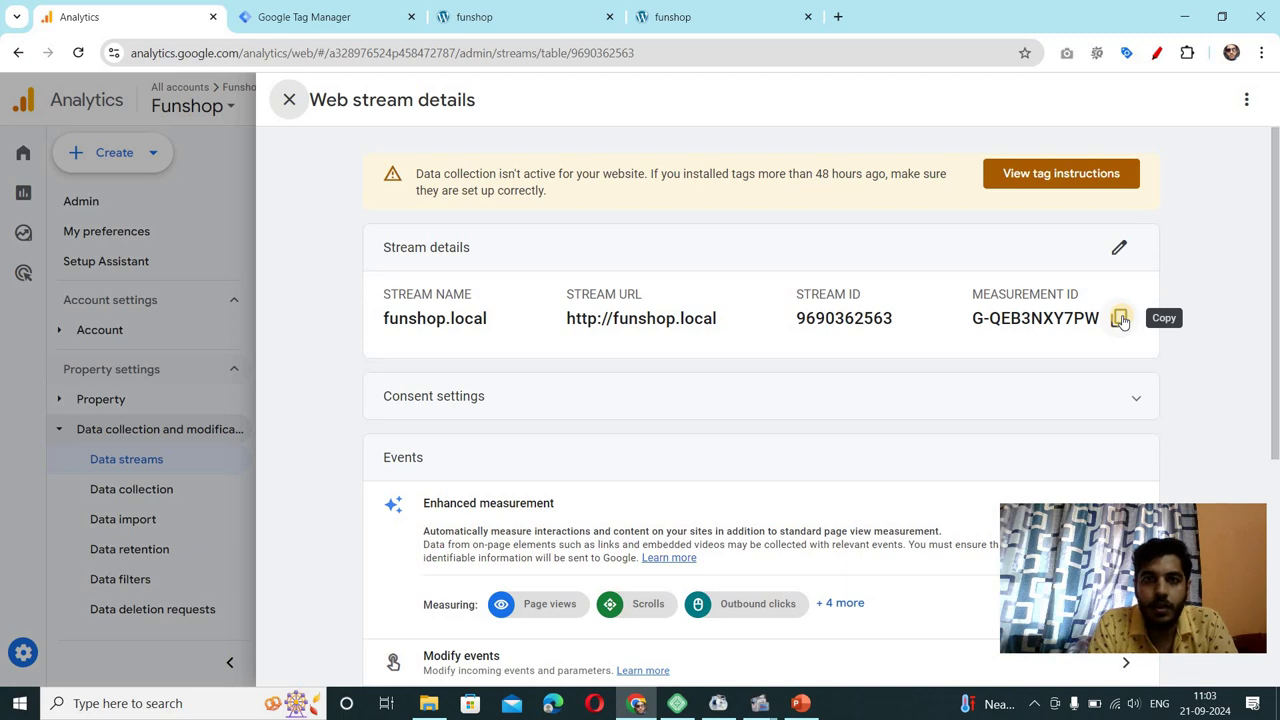
left_click(1121, 319)
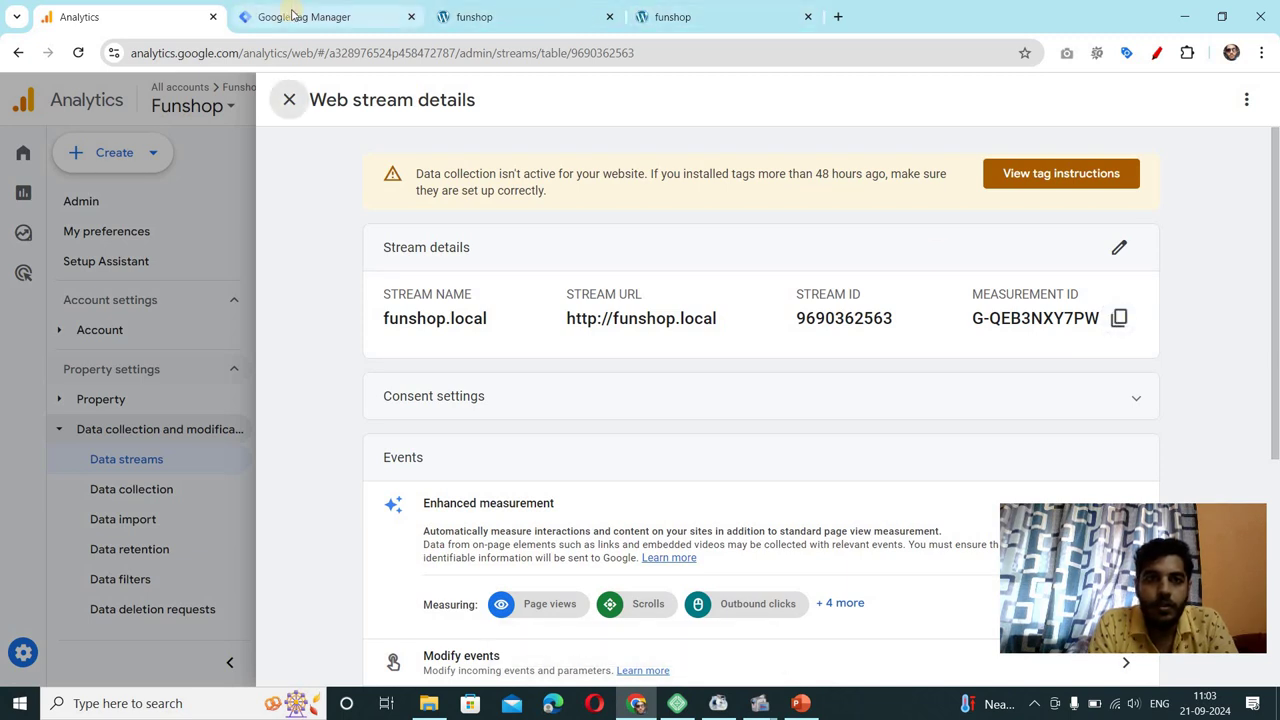
left_click(293, 14)
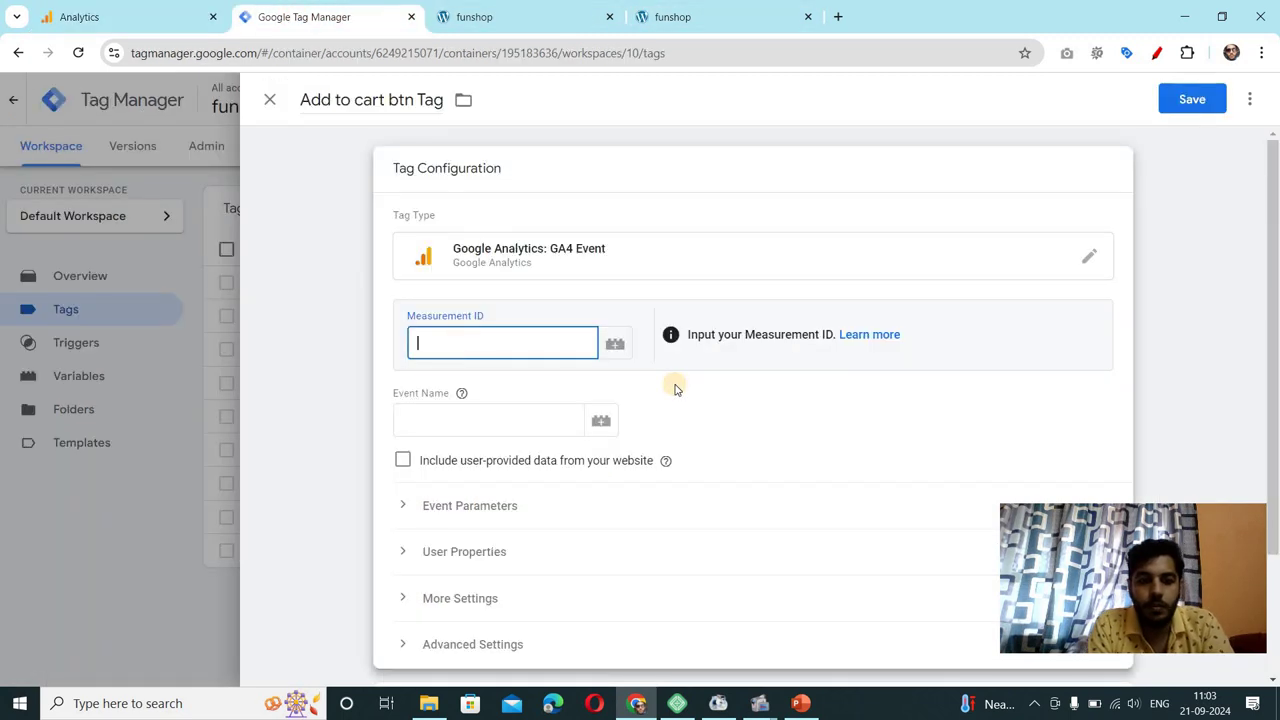
key("ctrl+v")
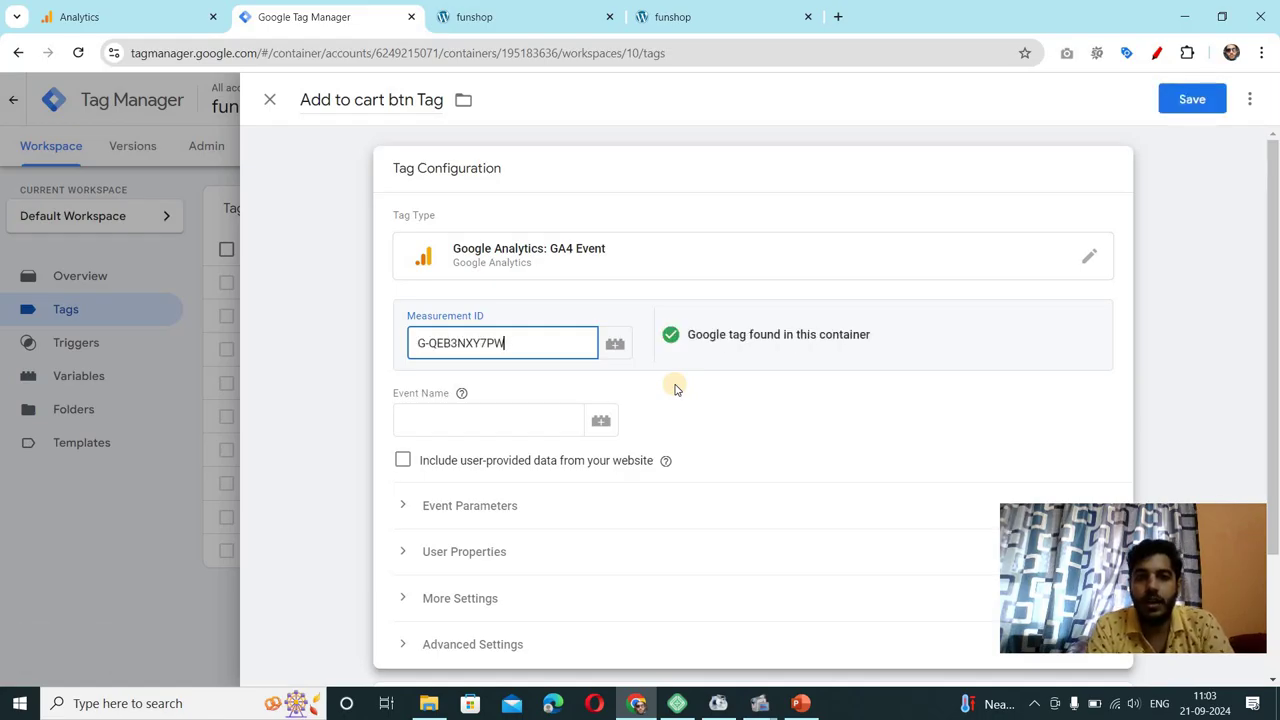
Step: Replace the pasted Measurement ID with the GA4 Measurement Variable
key("ctrl+a")
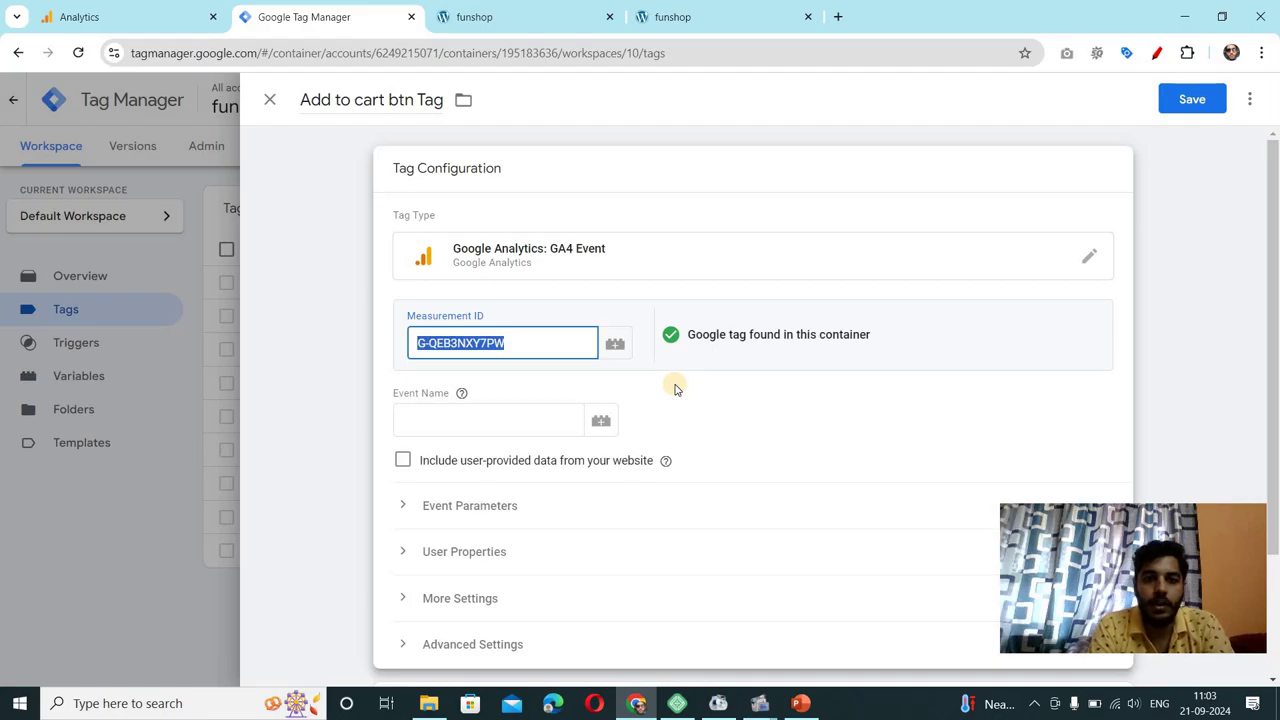
key("BackSpace")
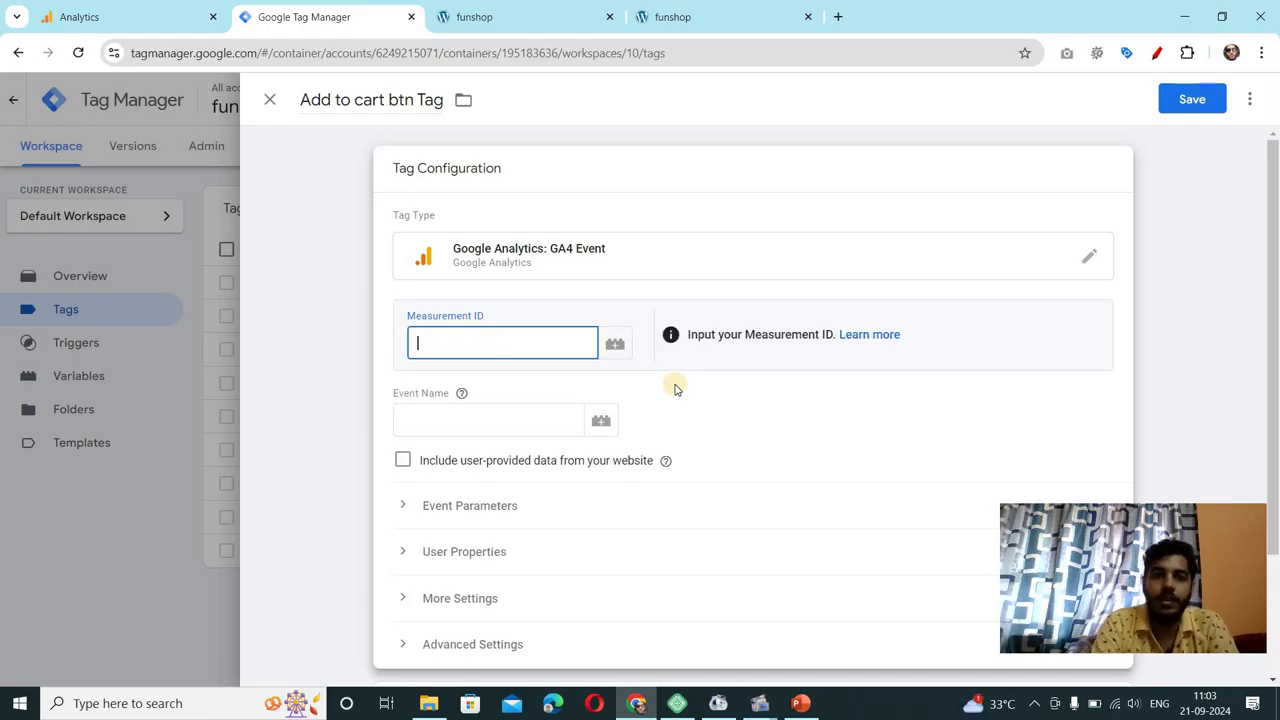
left_click(614, 345)
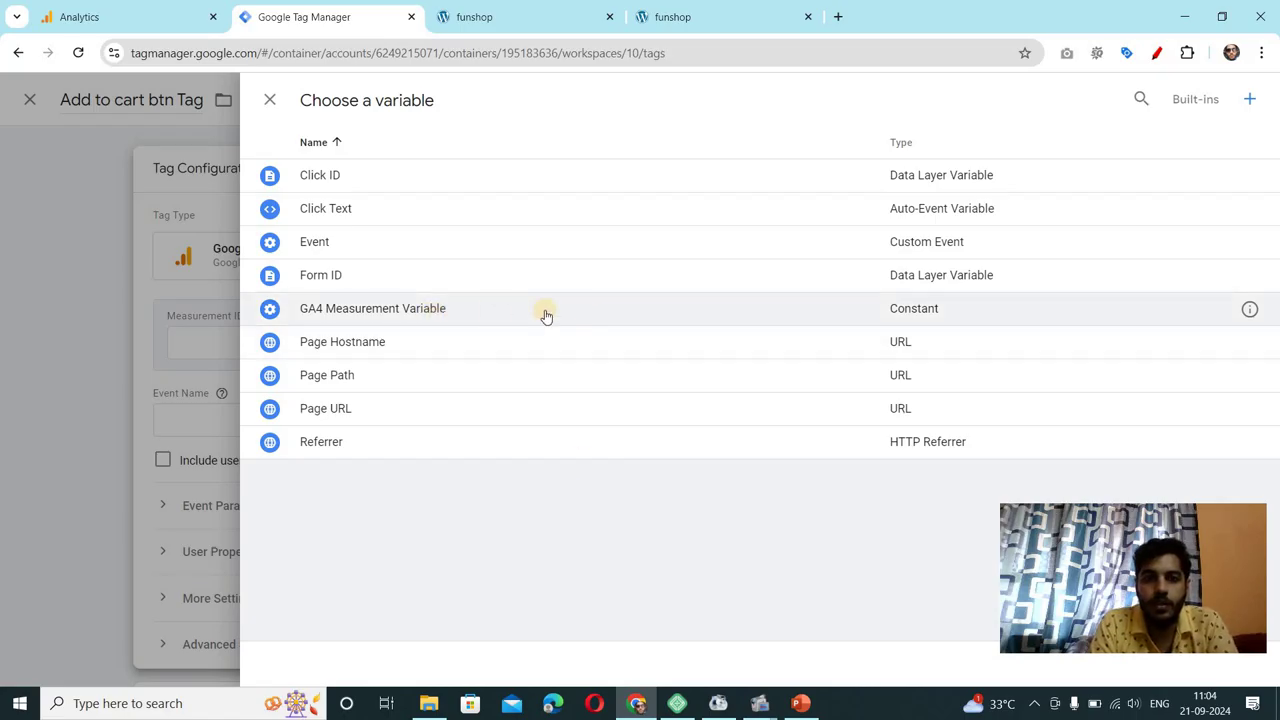
left_click(443, 314)
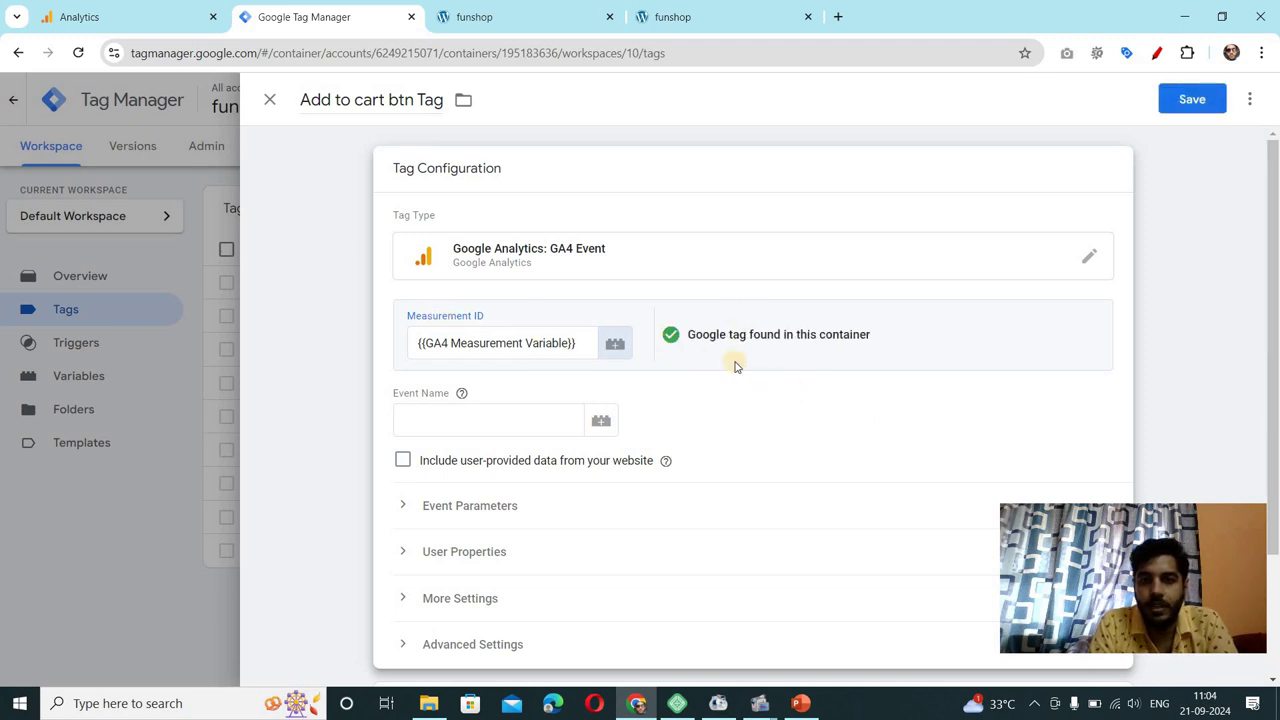
Step: Set the event name to add_to_cart_btn_click and save the tag
left_click(437, 422)
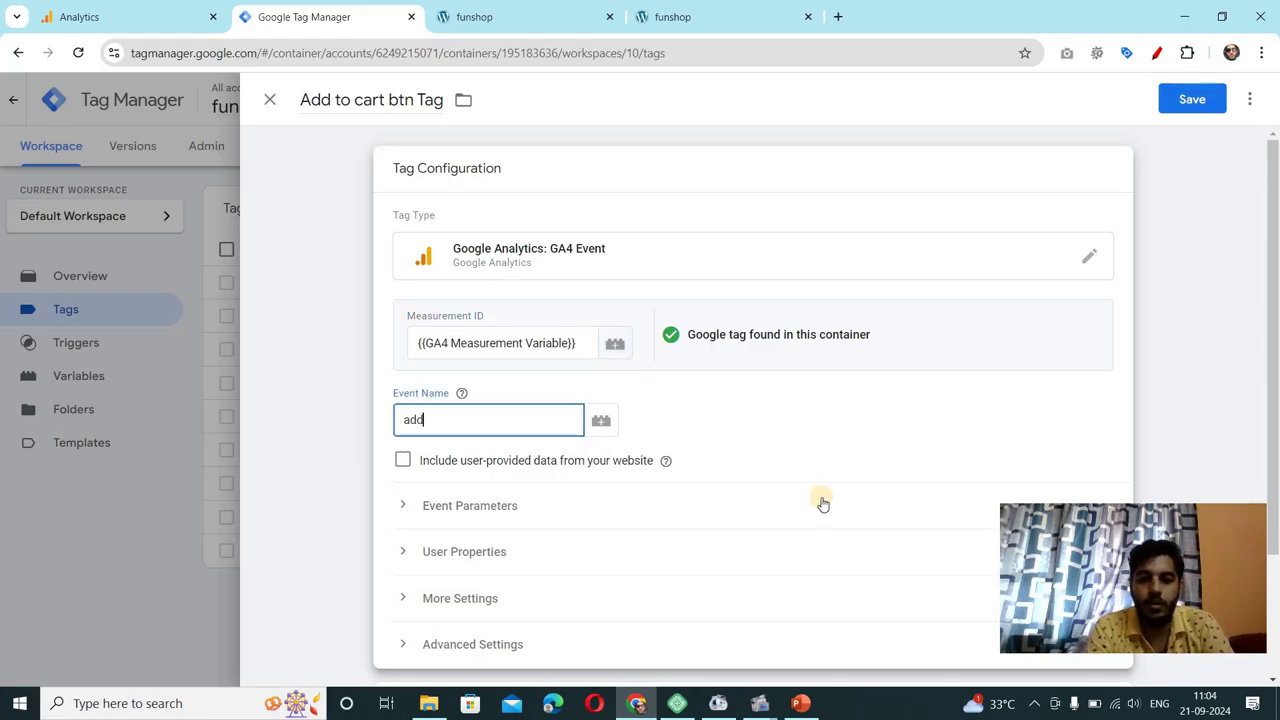
type("add_to")
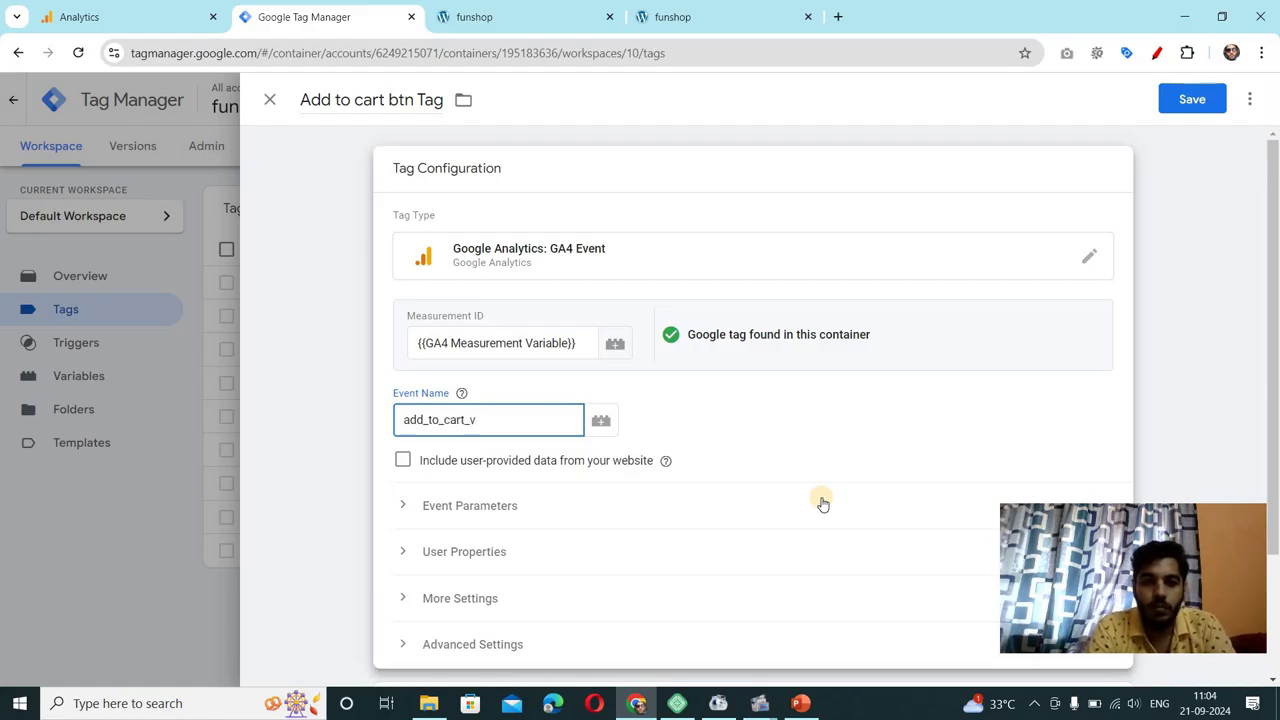
type("_cart_btn")
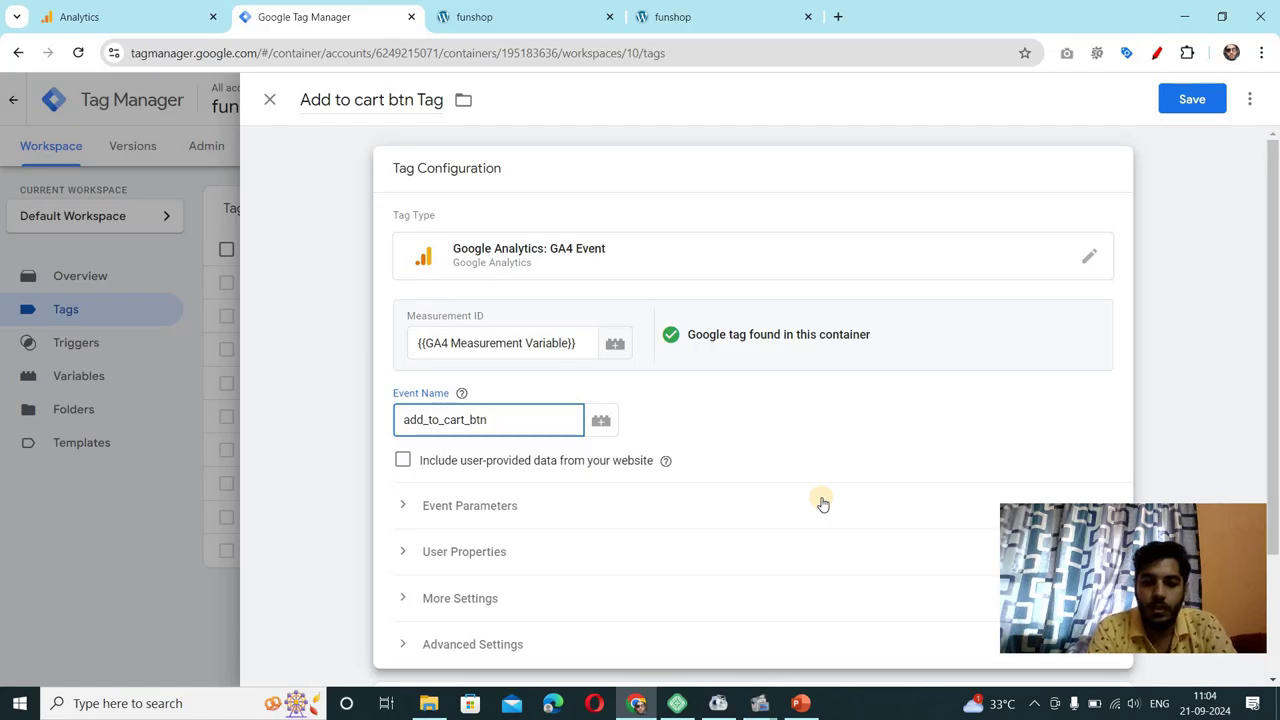
type("_click")
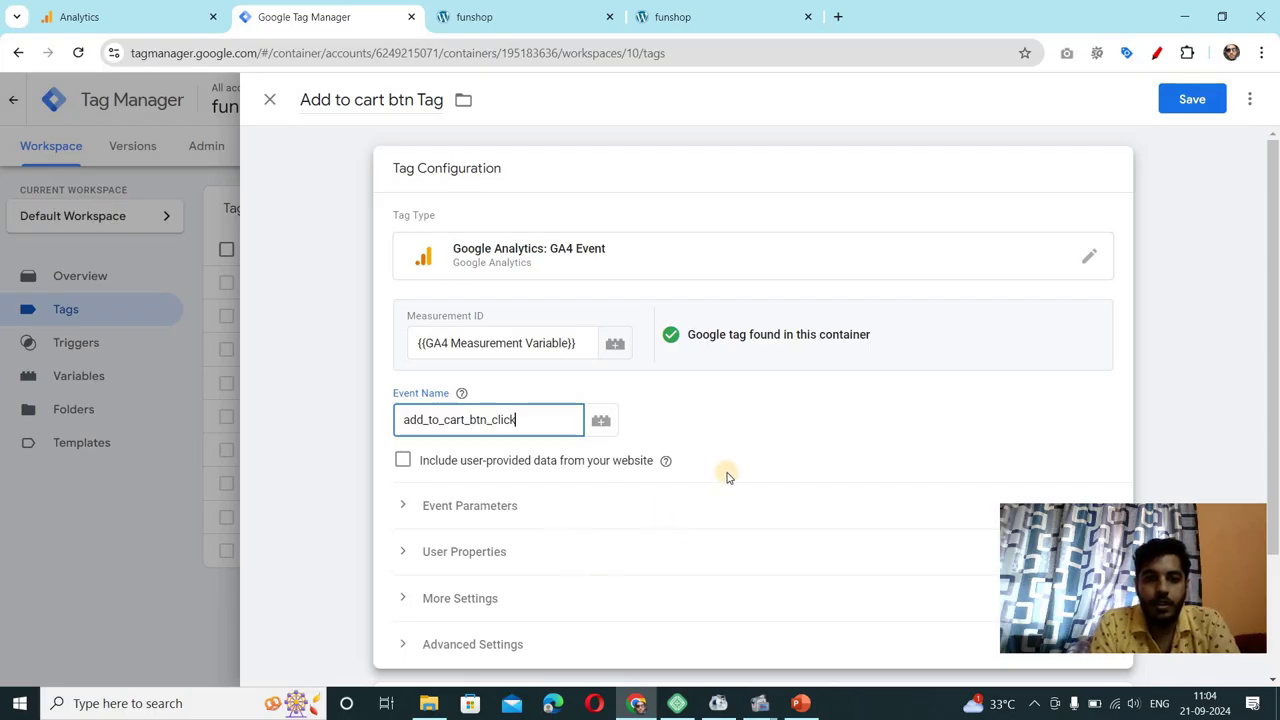
left_click(822, 448)
scroll(822, 448, "down", 2)
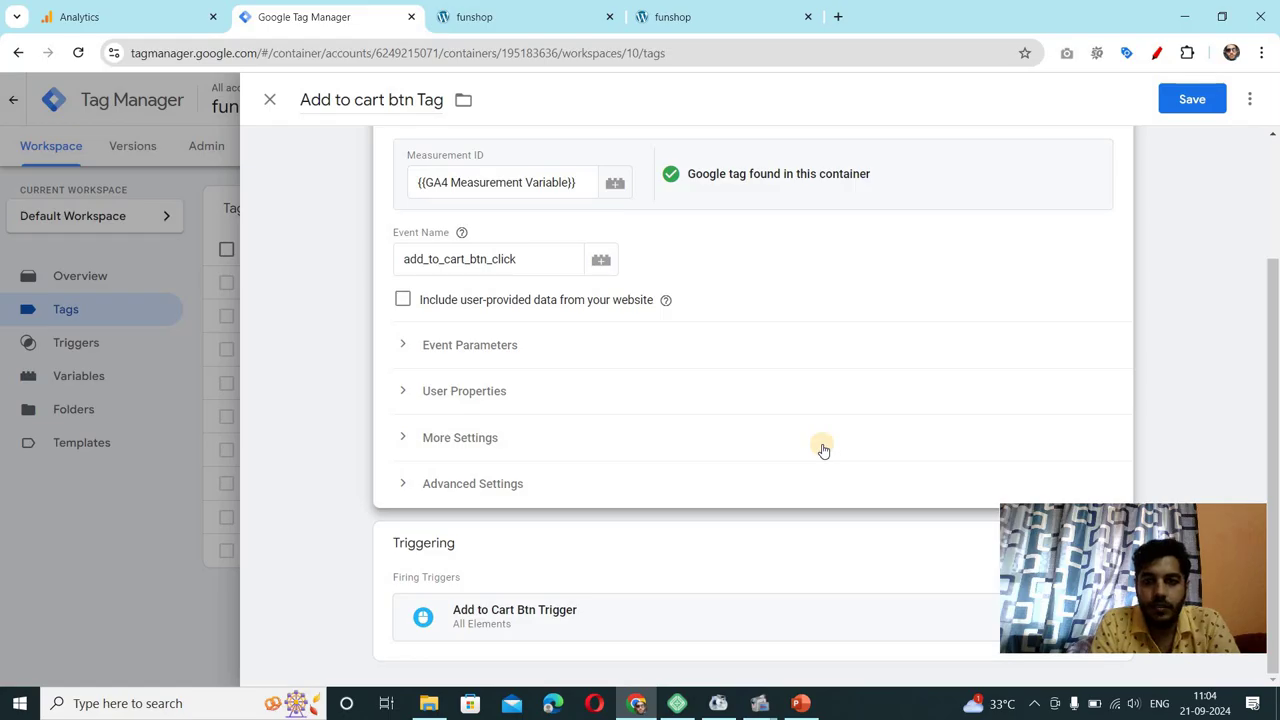
scroll(822, 448, "up", 2)
left_click(1193, 100)
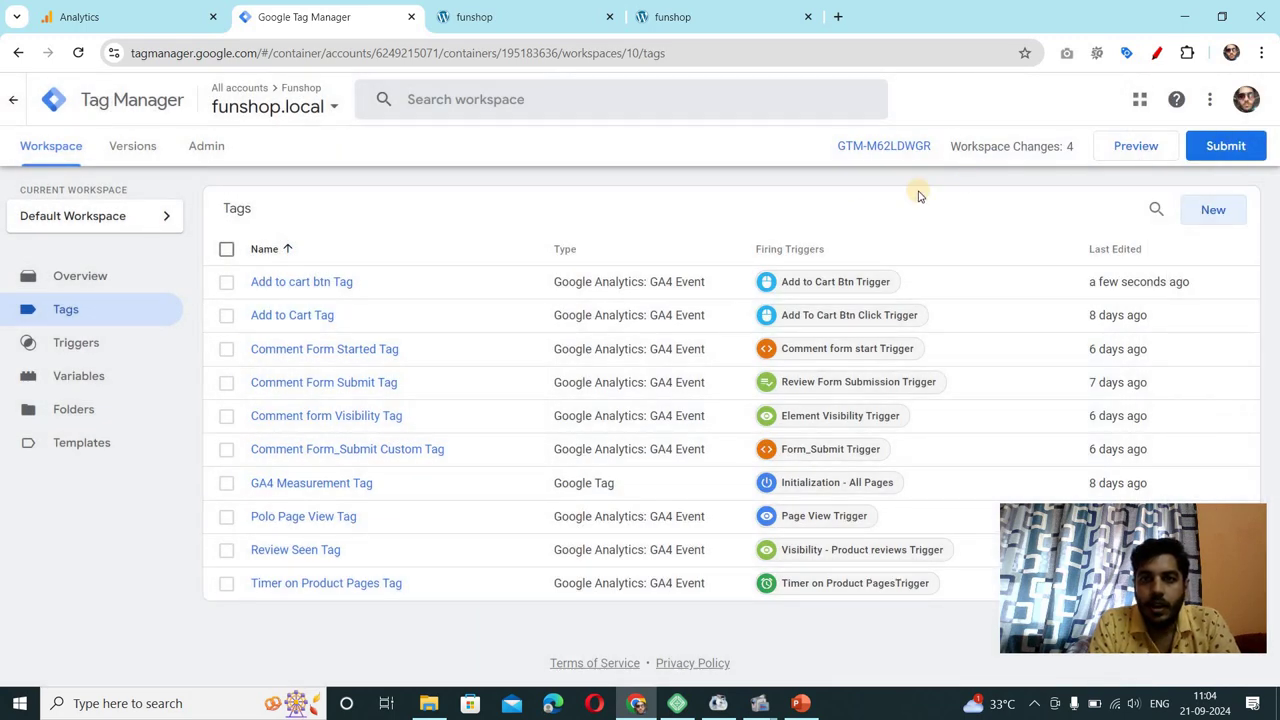
left_click(1124, 148)
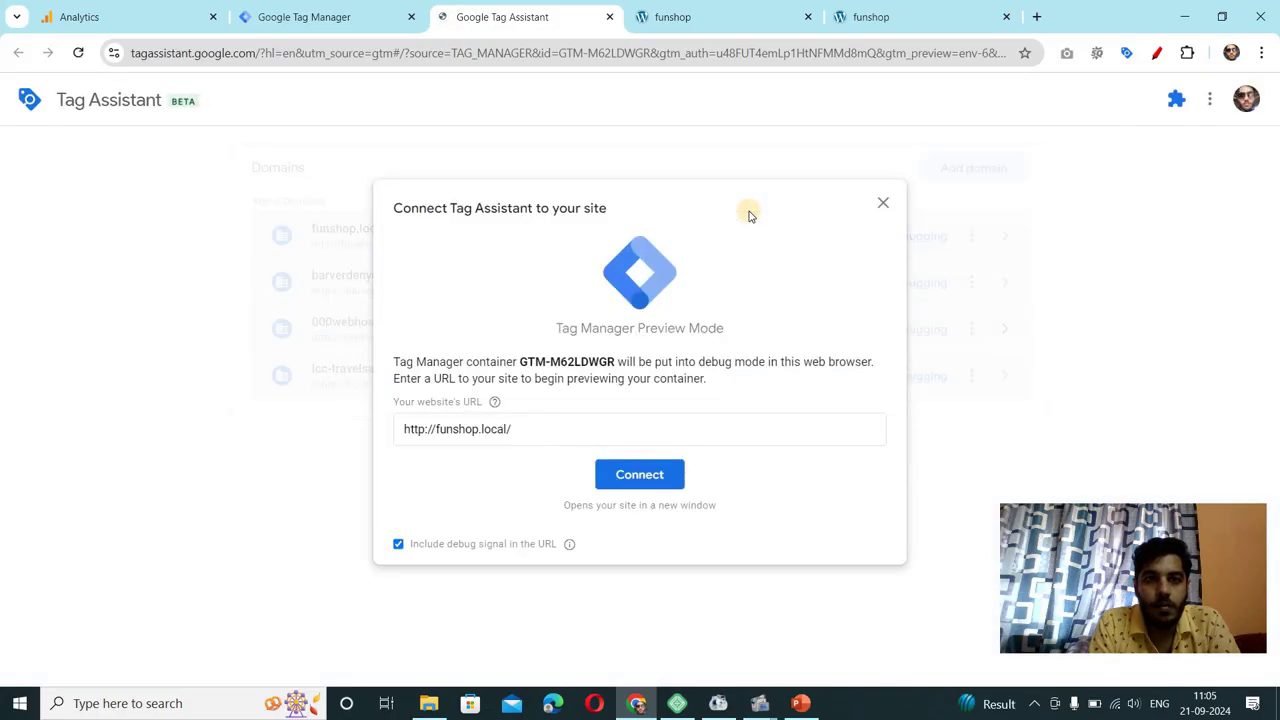
left_click(550, 431)
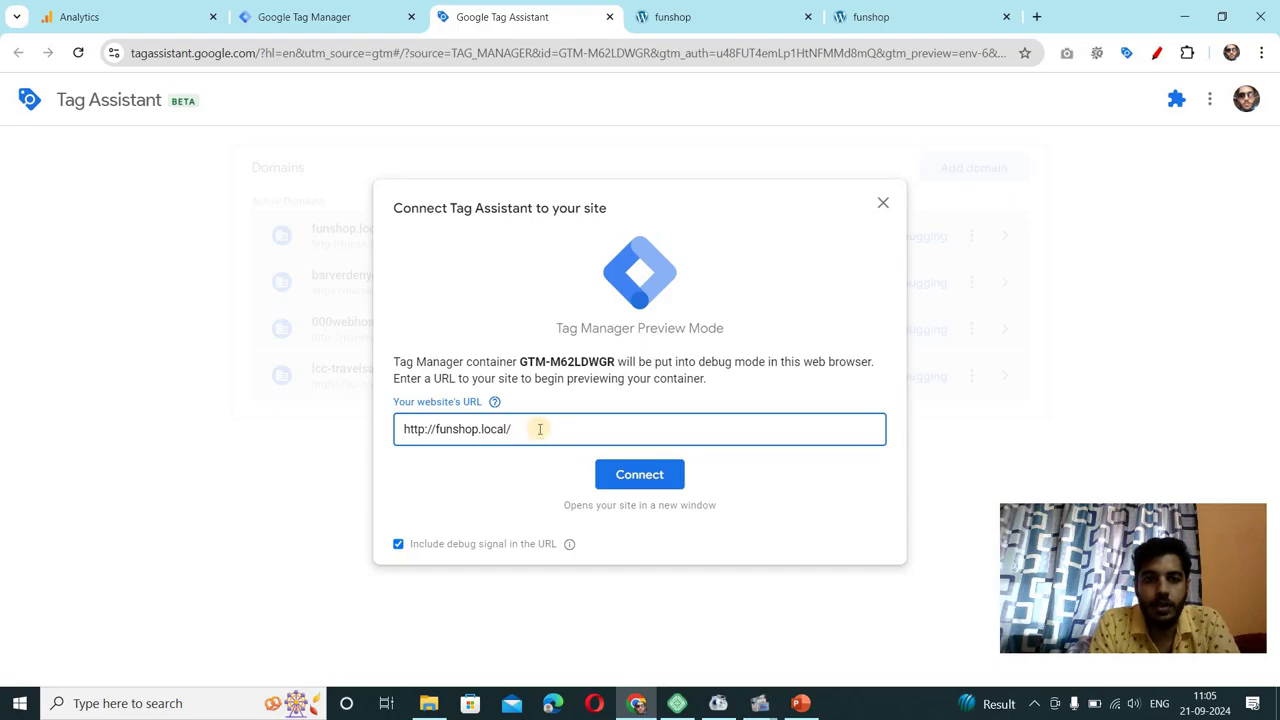
left_click(636, 478)
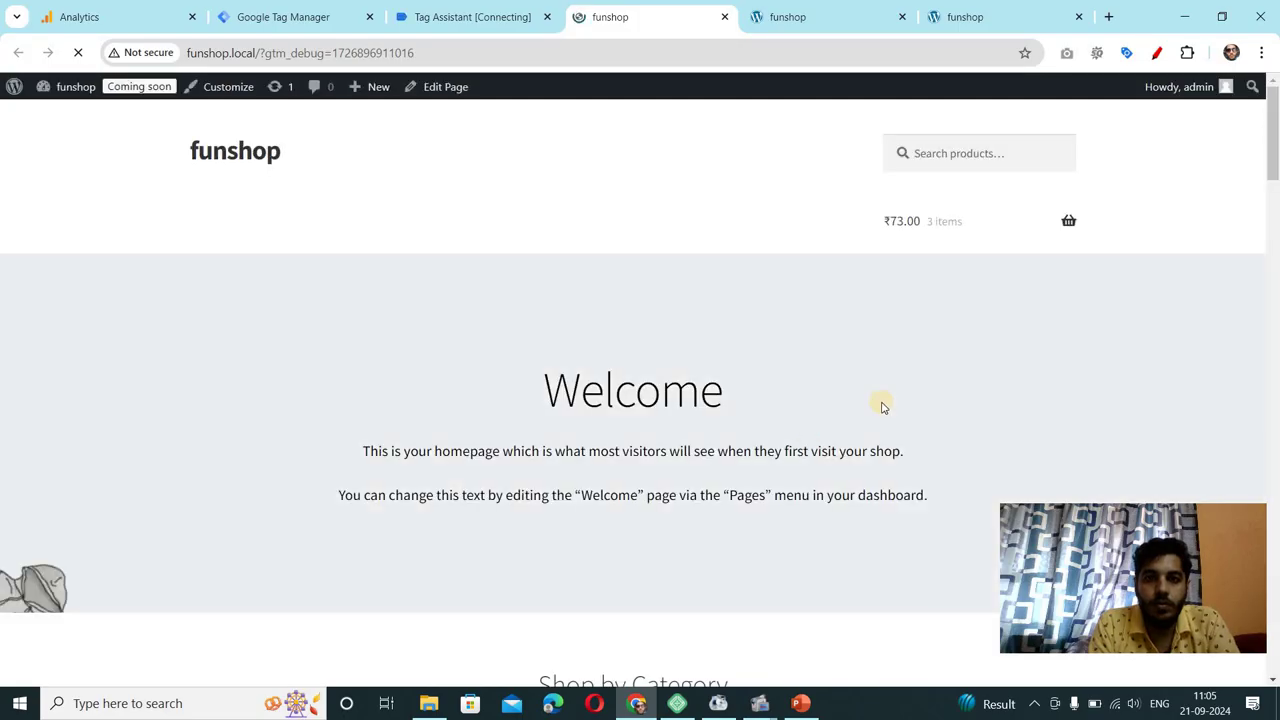
scroll(882, 406, "down", 8)
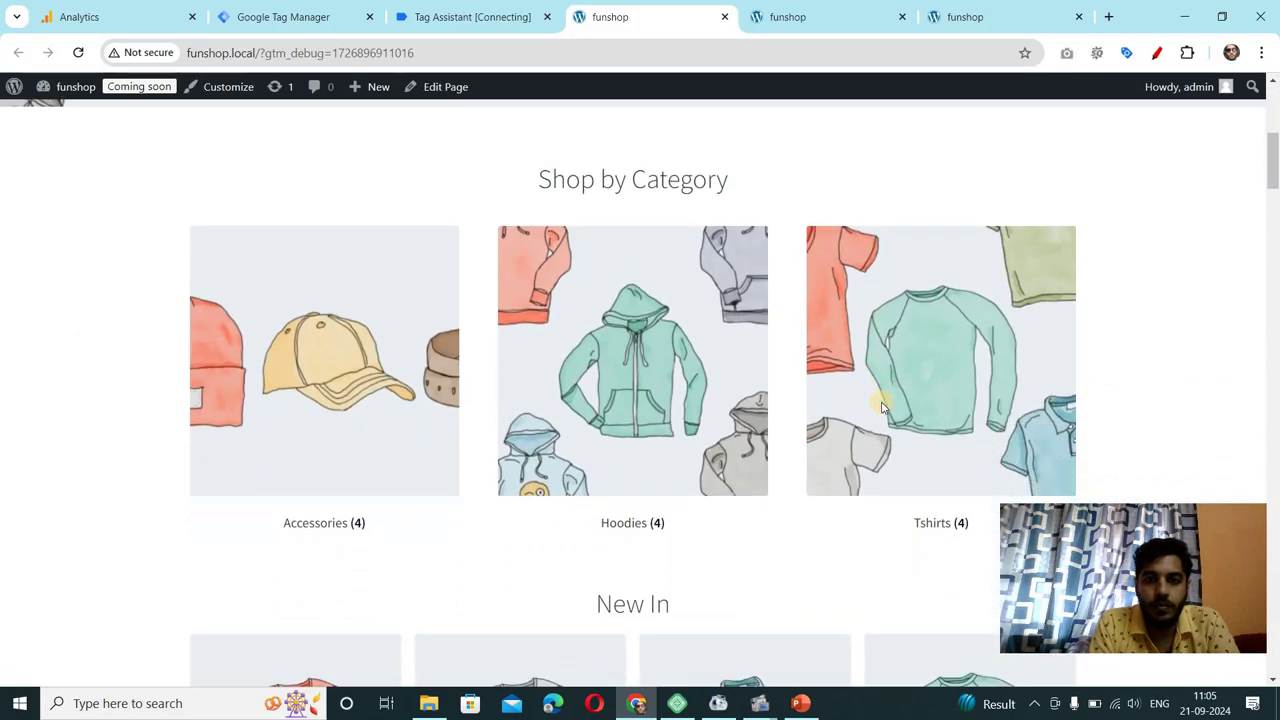
scroll(882, 406, "down", 3)
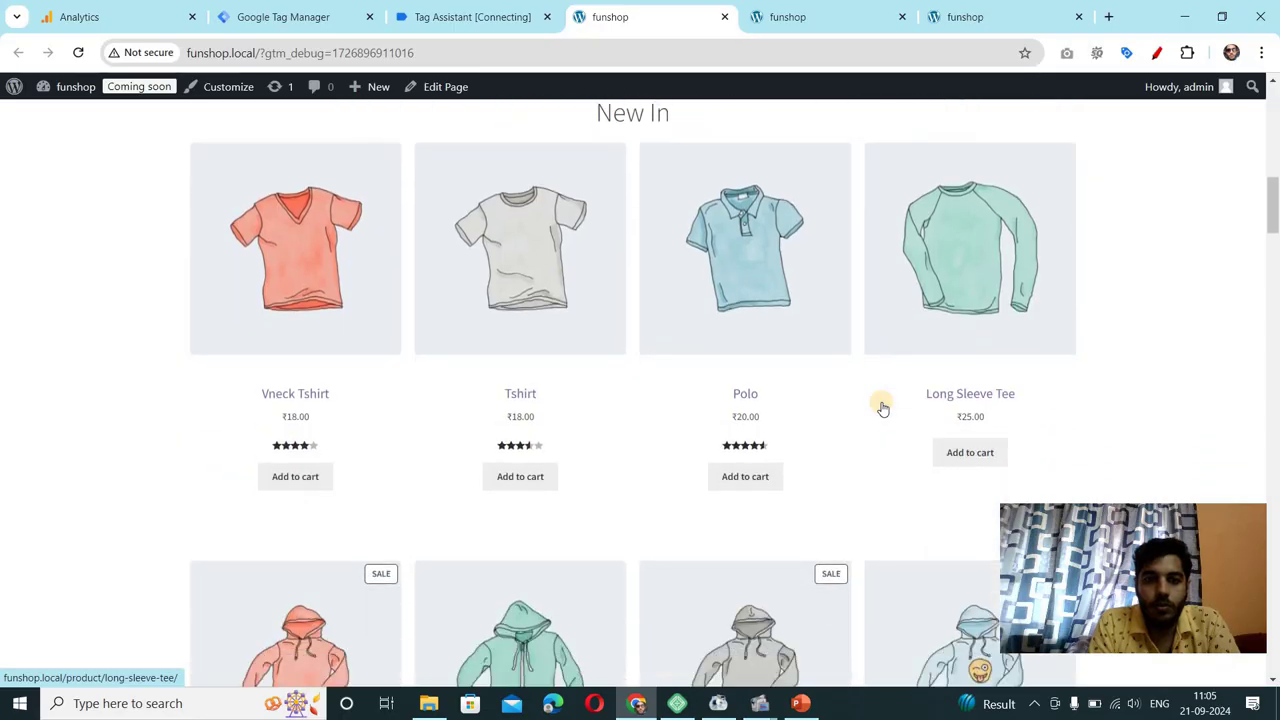
left_click(435, 17)
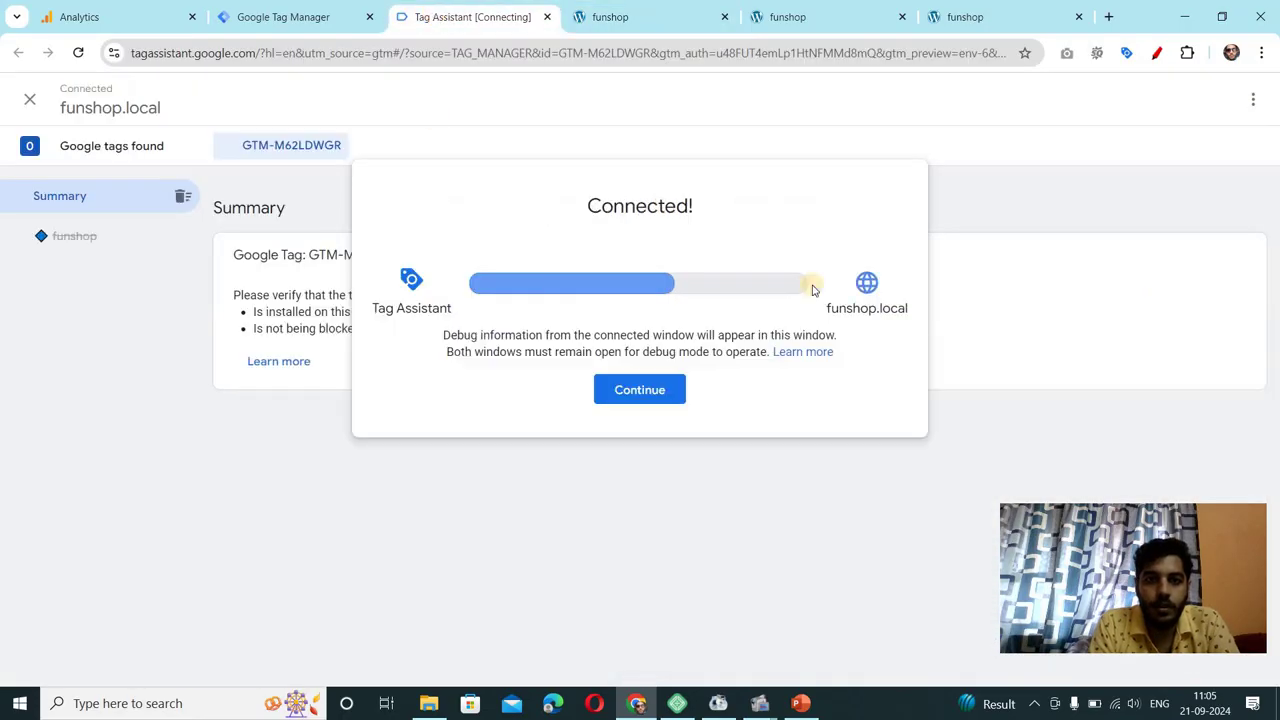
left_click(645, 398)
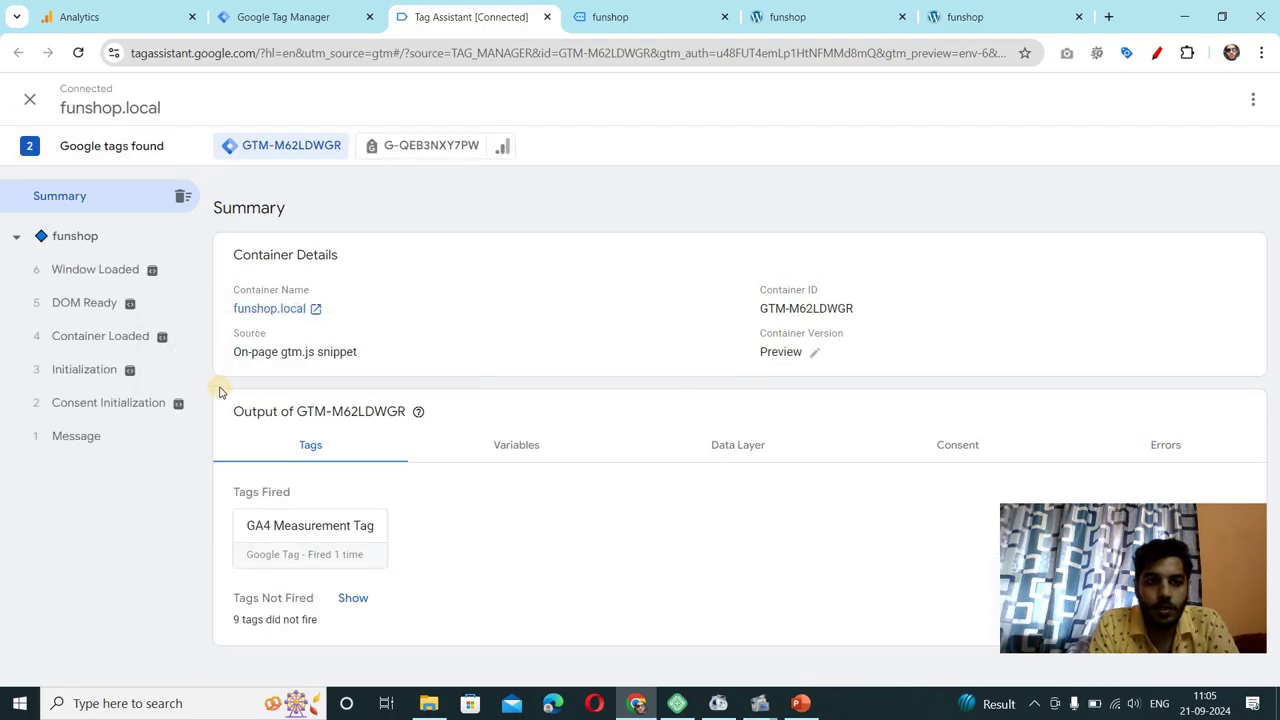
Step: Show the list of tags that have not fired in the Tag Assistant summary and look for the Add to cart btn Tag
left_click(360, 599)
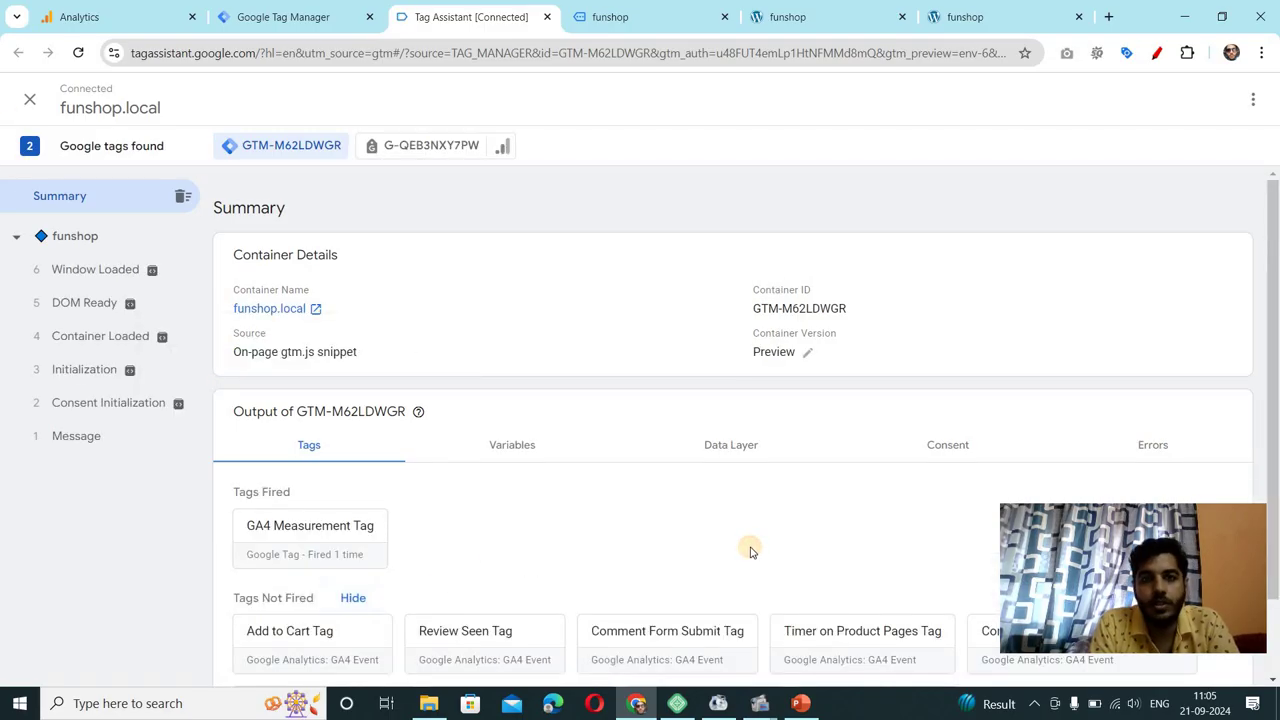
scroll(752, 551, "down", 1)
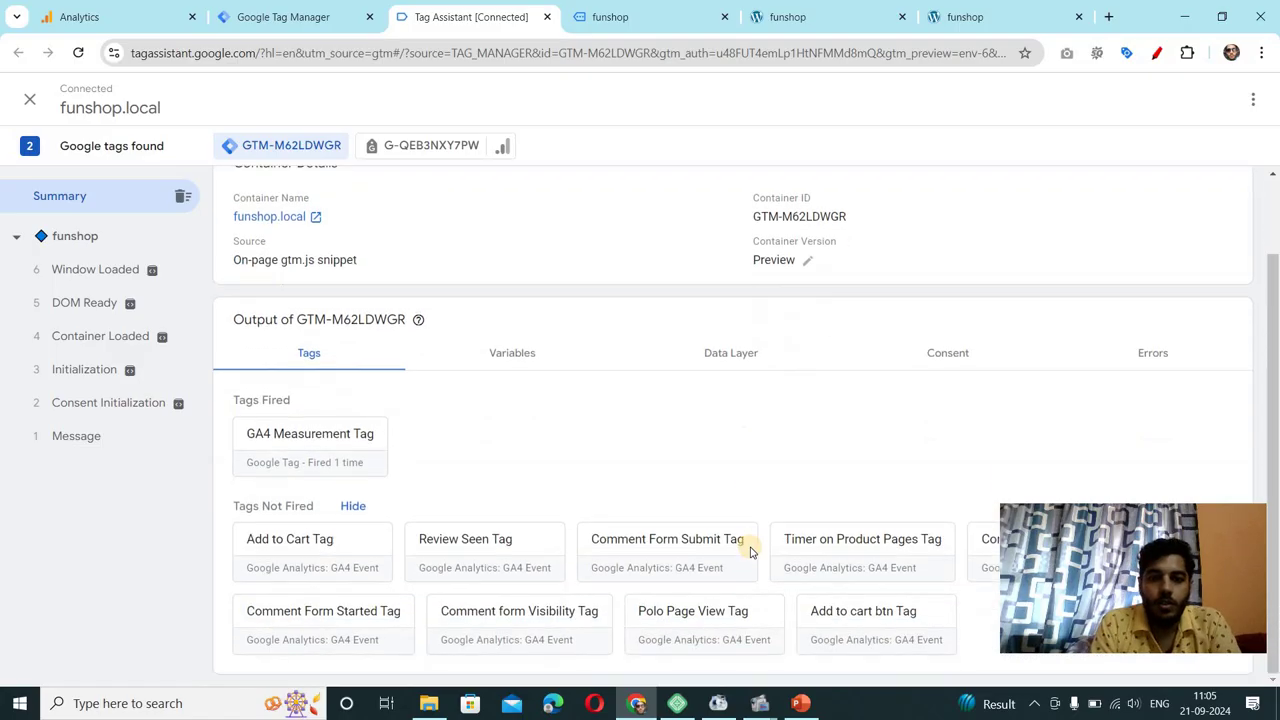
mouse_move(1100, 509)
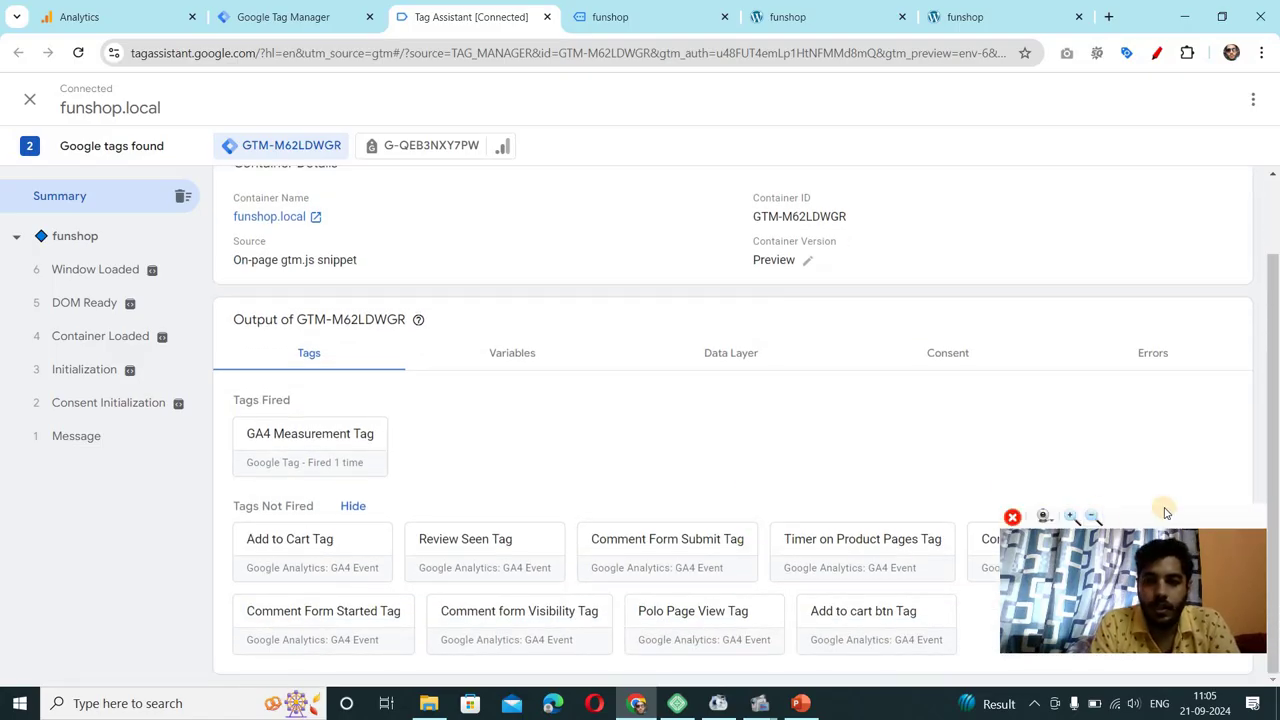
left_click_drag(1164, 512, 1180, 594)
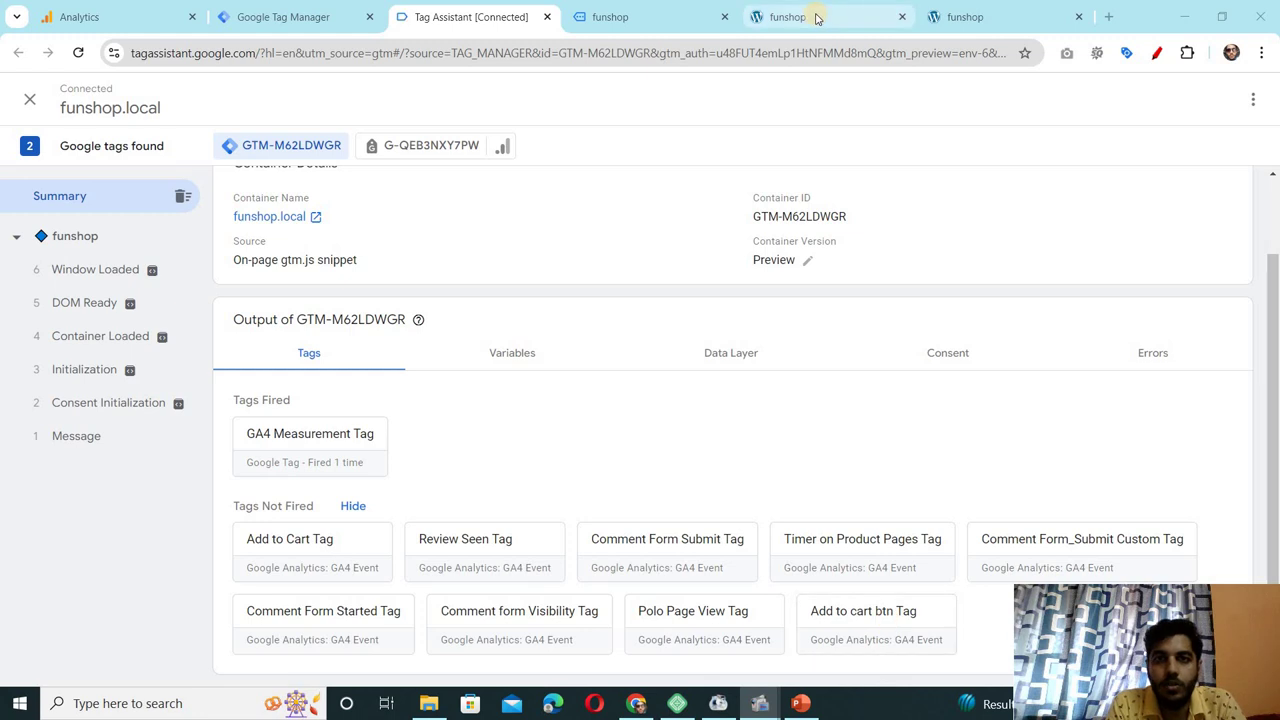
Step: Add the Polo to the cart on the connected funshop page and check the fired tags in Tag Assistant
left_click(657, 17)
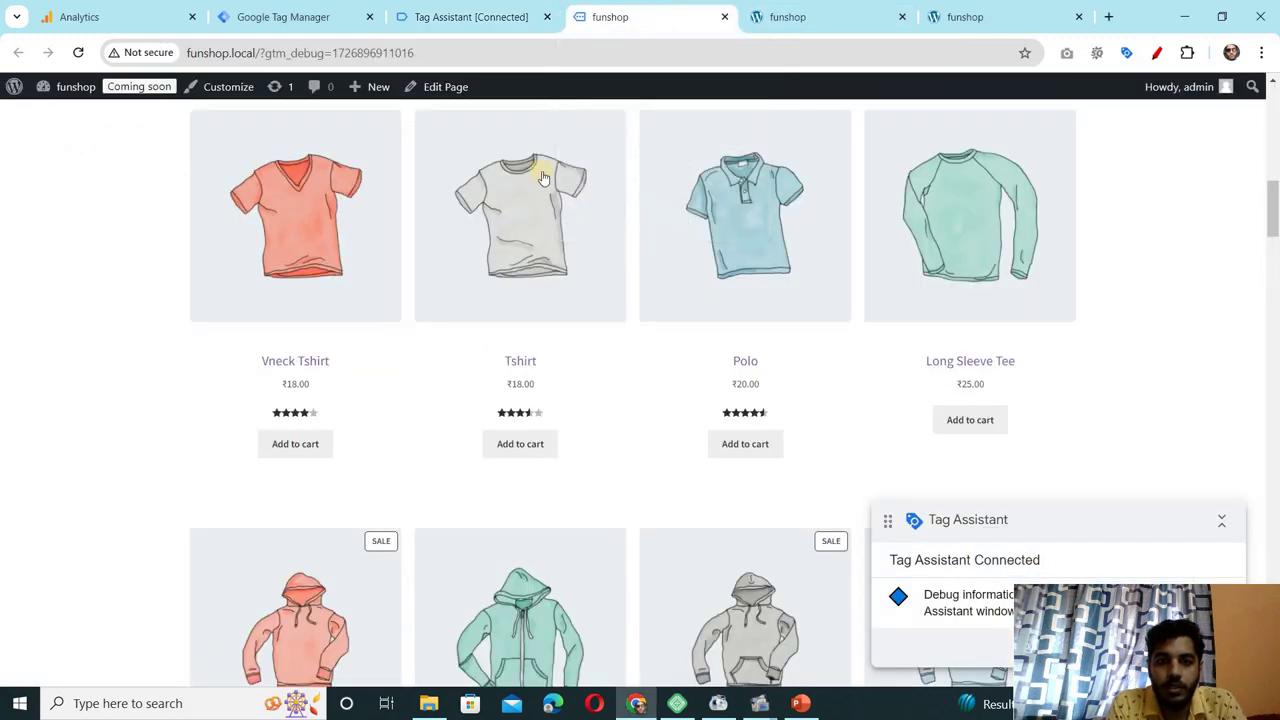
left_click(757, 449)
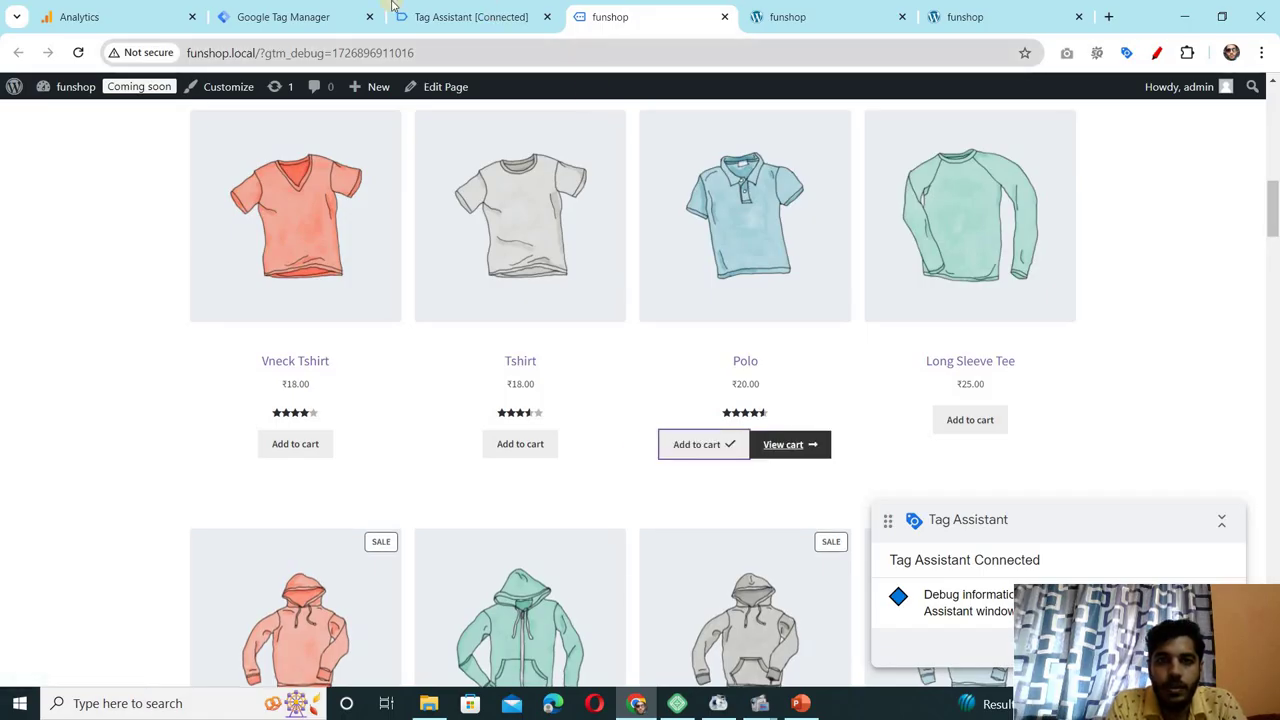
left_click(437, 16)
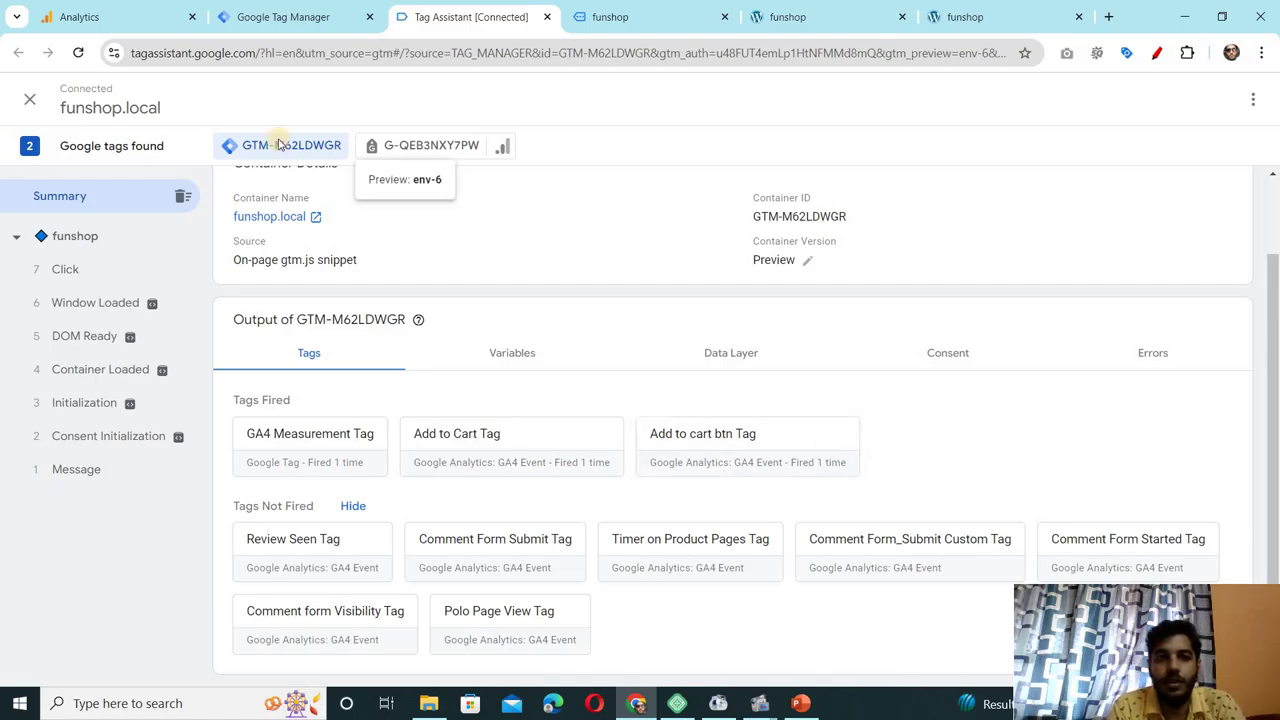
Step: Switch to Google Analytics, close the web stream details and open DebugView to check for the add_to_cart_btn_click event
left_click(286, 14)
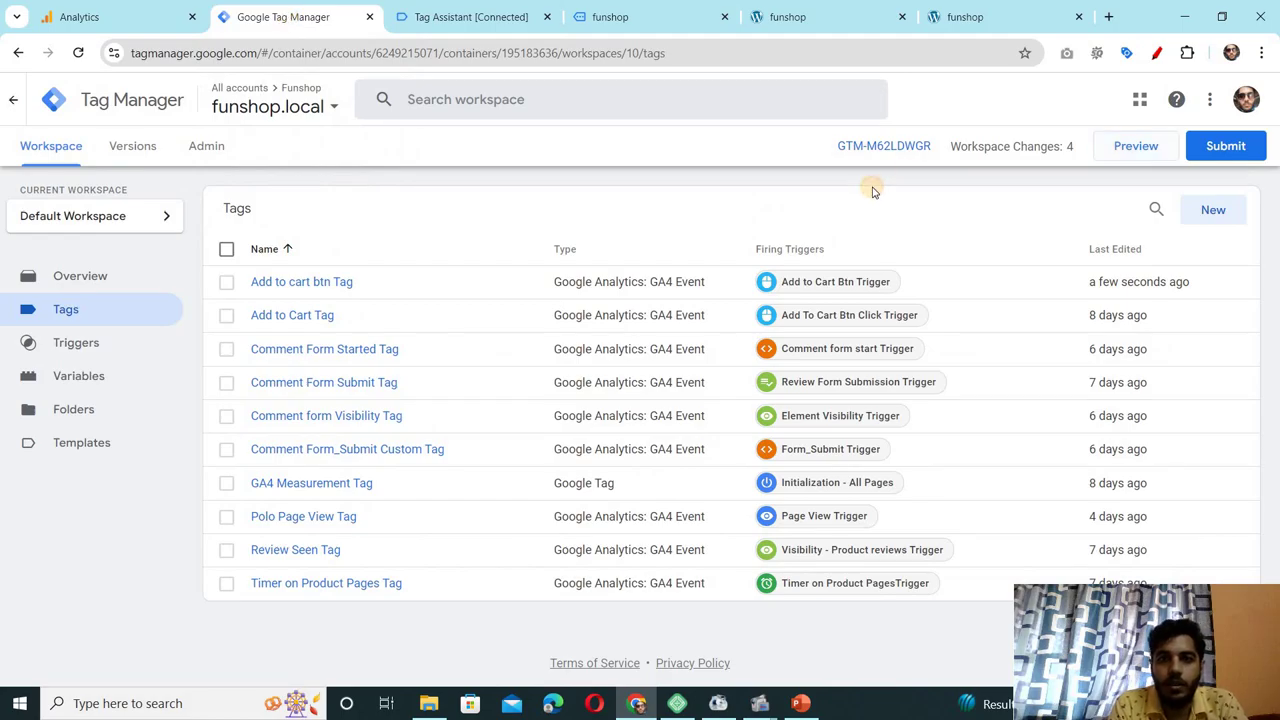
left_click(146, 18)
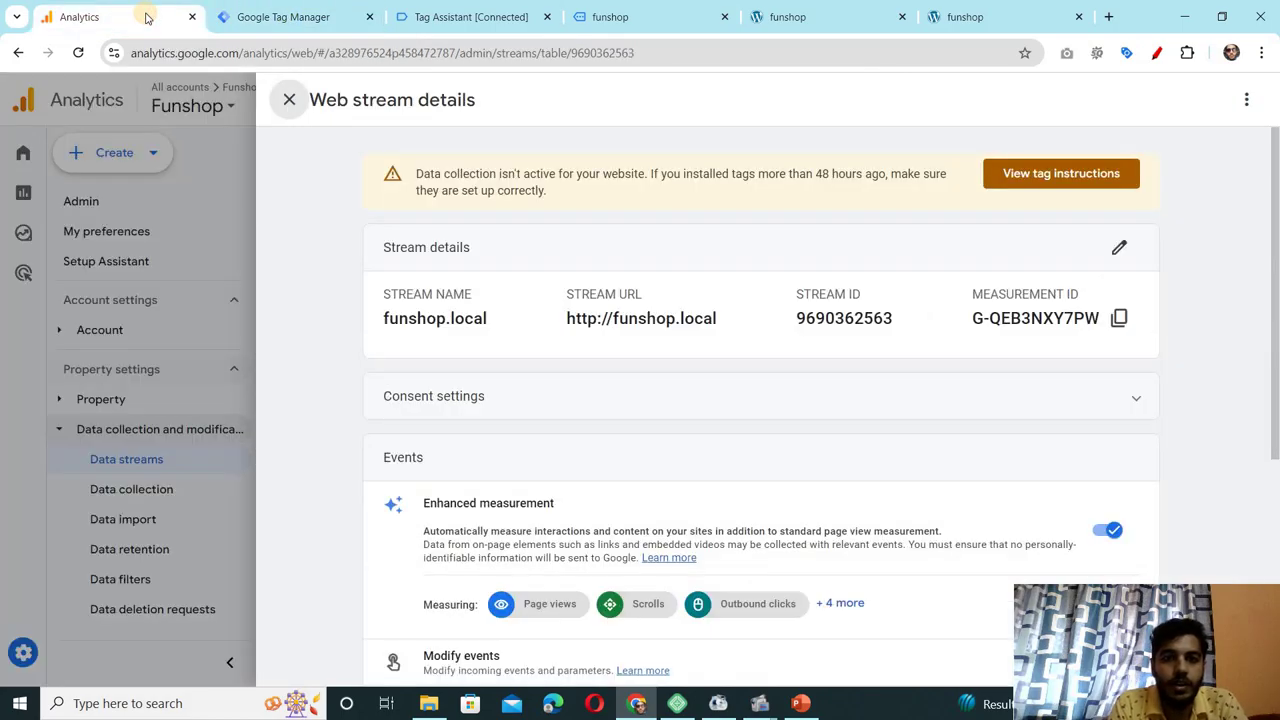
left_click(289, 101)
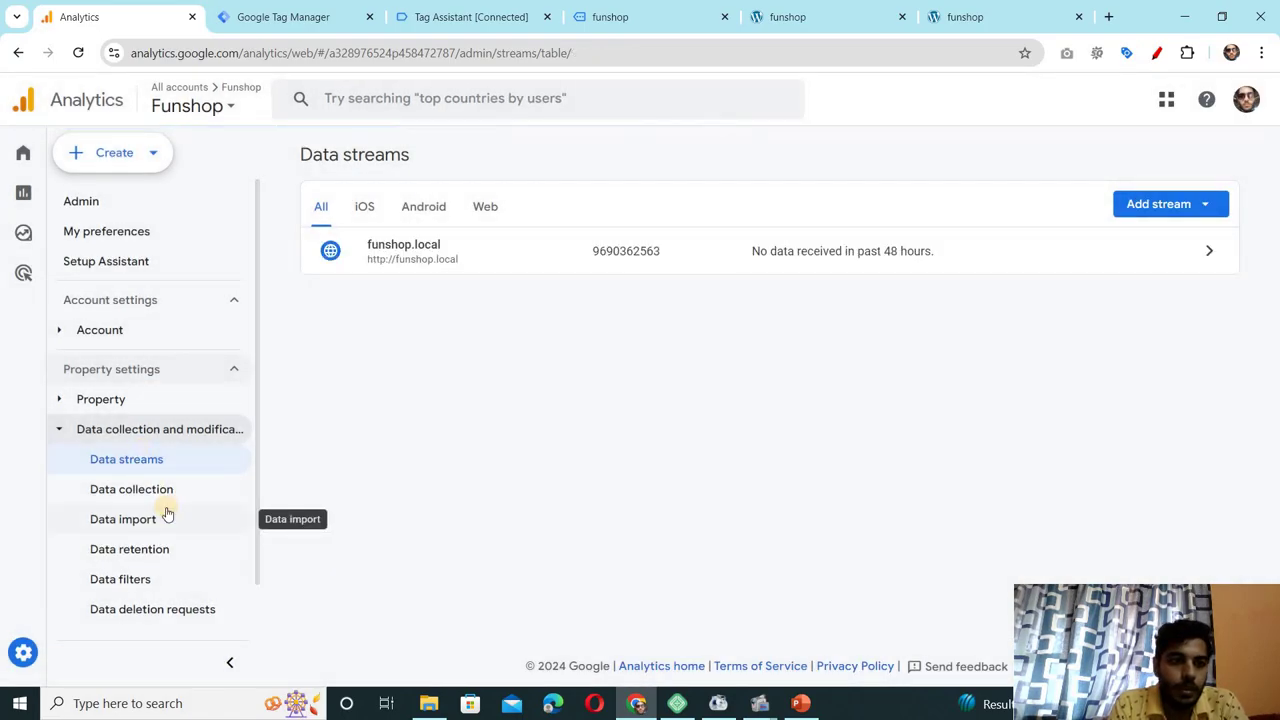
scroll(166, 510, "down", 1)
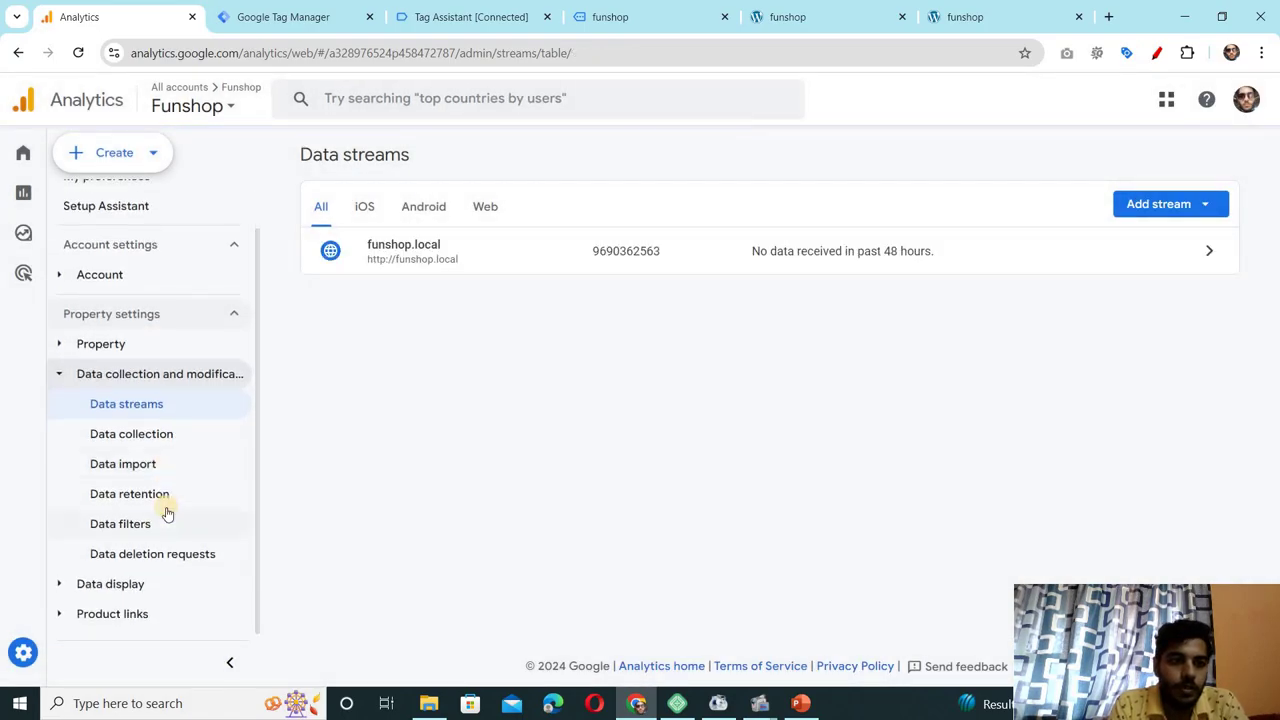
left_click(109, 583)
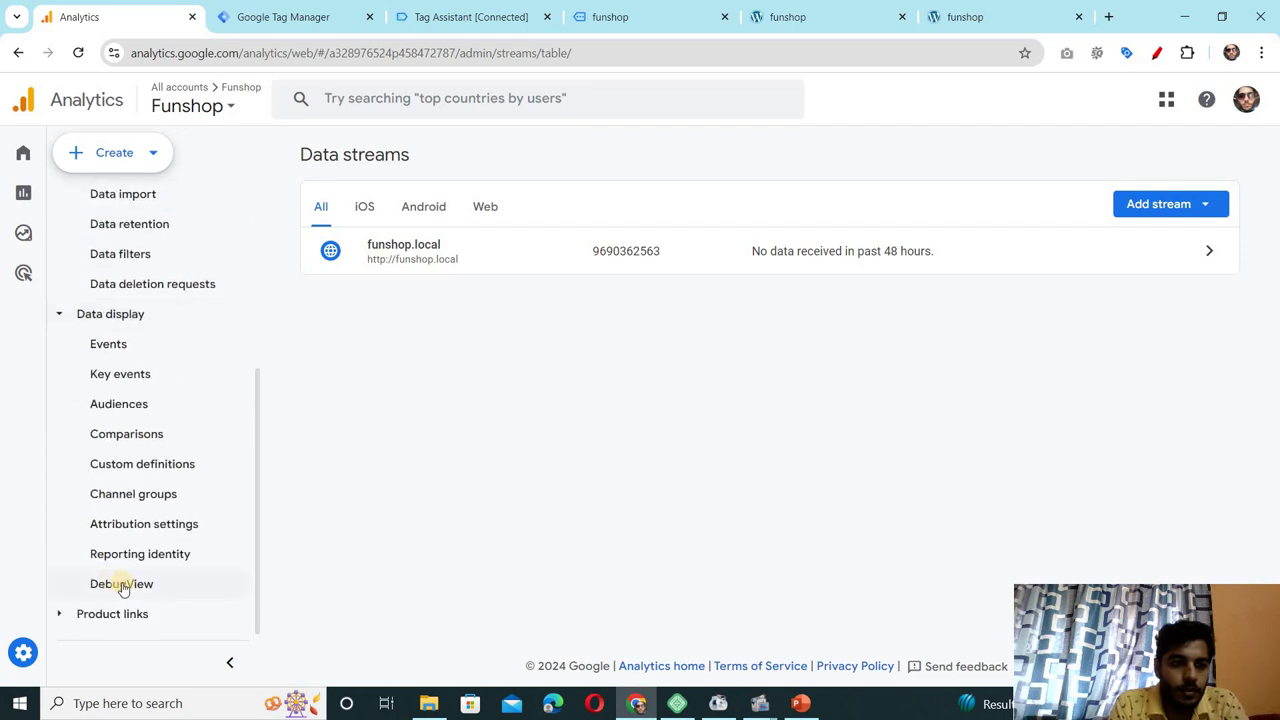
left_click(124, 588)
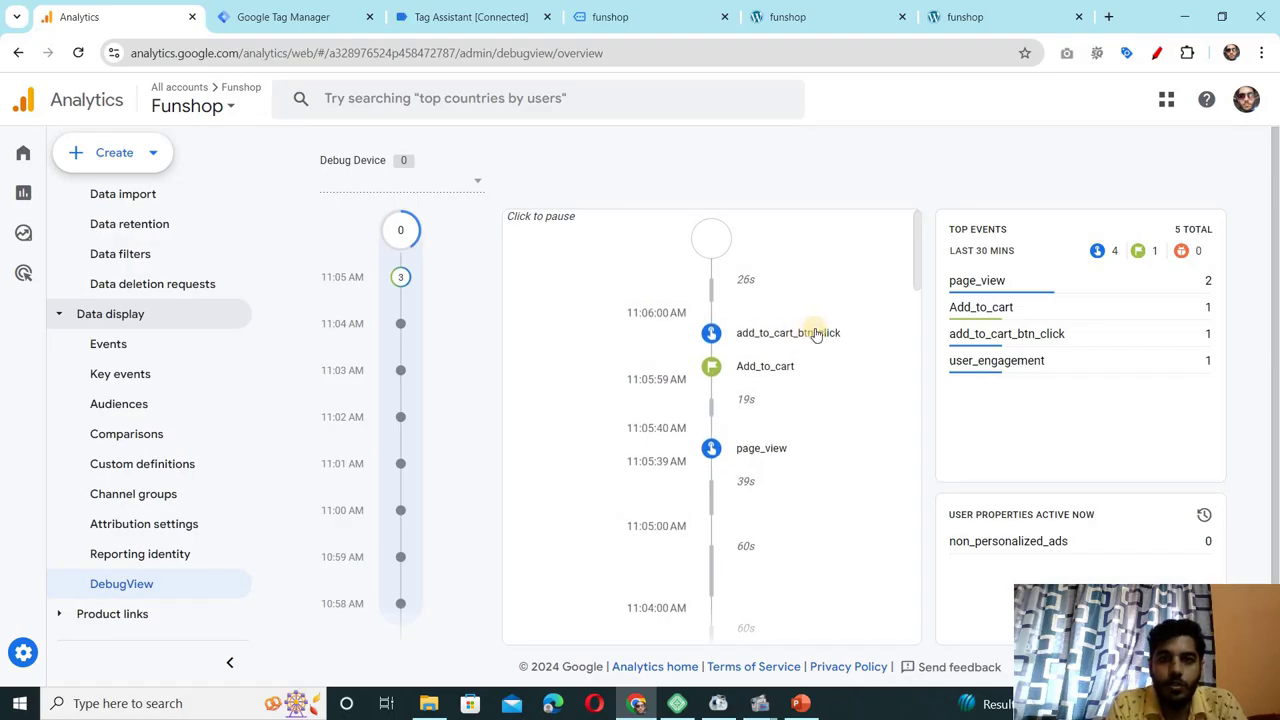
Step: Return to Google Tag Manager, start submitting the workspace changes and name the version Add to cart btn click ver 1
left_click(450, 18)
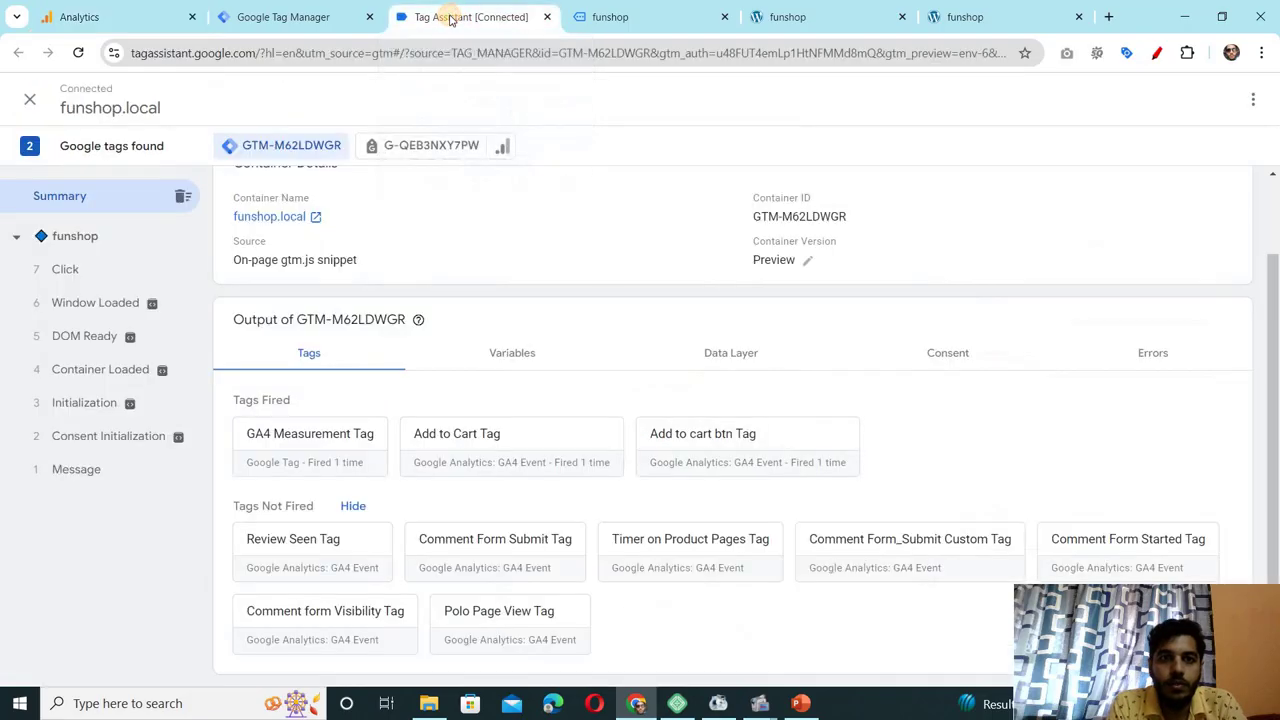
left_click(298, 17)
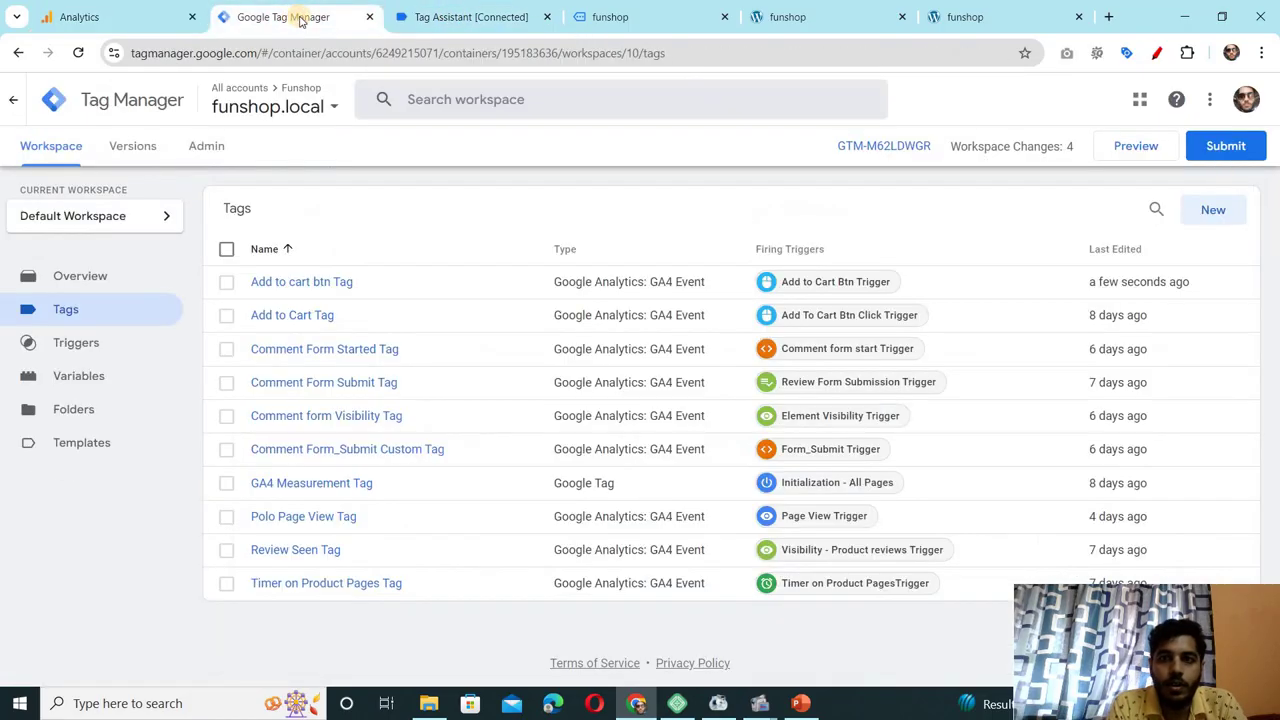
left_click(1230, 148)
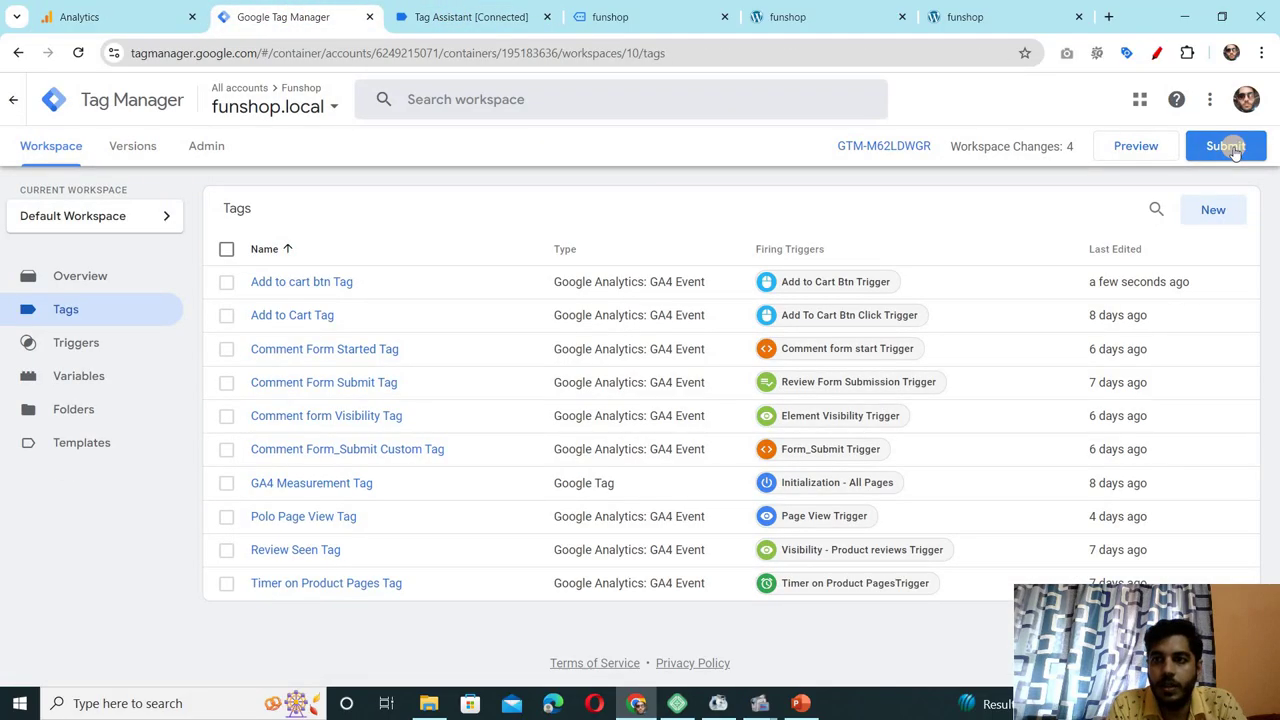
left_click(1228, 150)
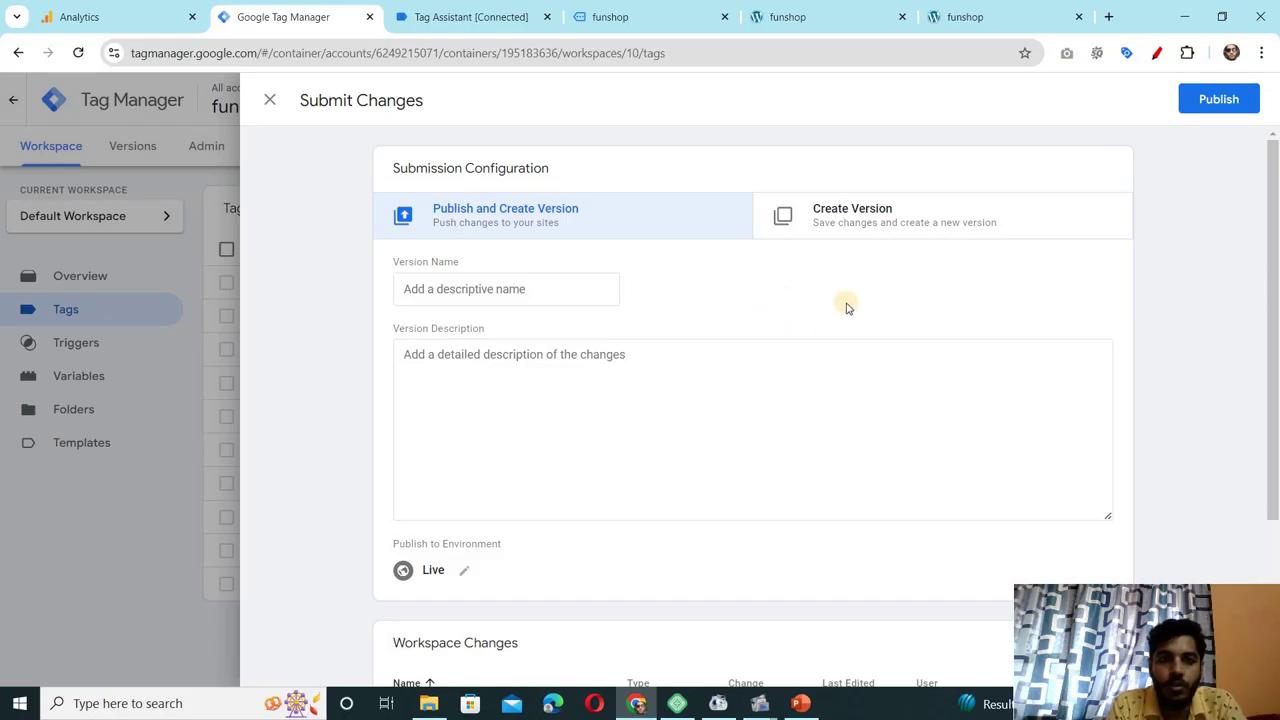
left_click(499, 291)
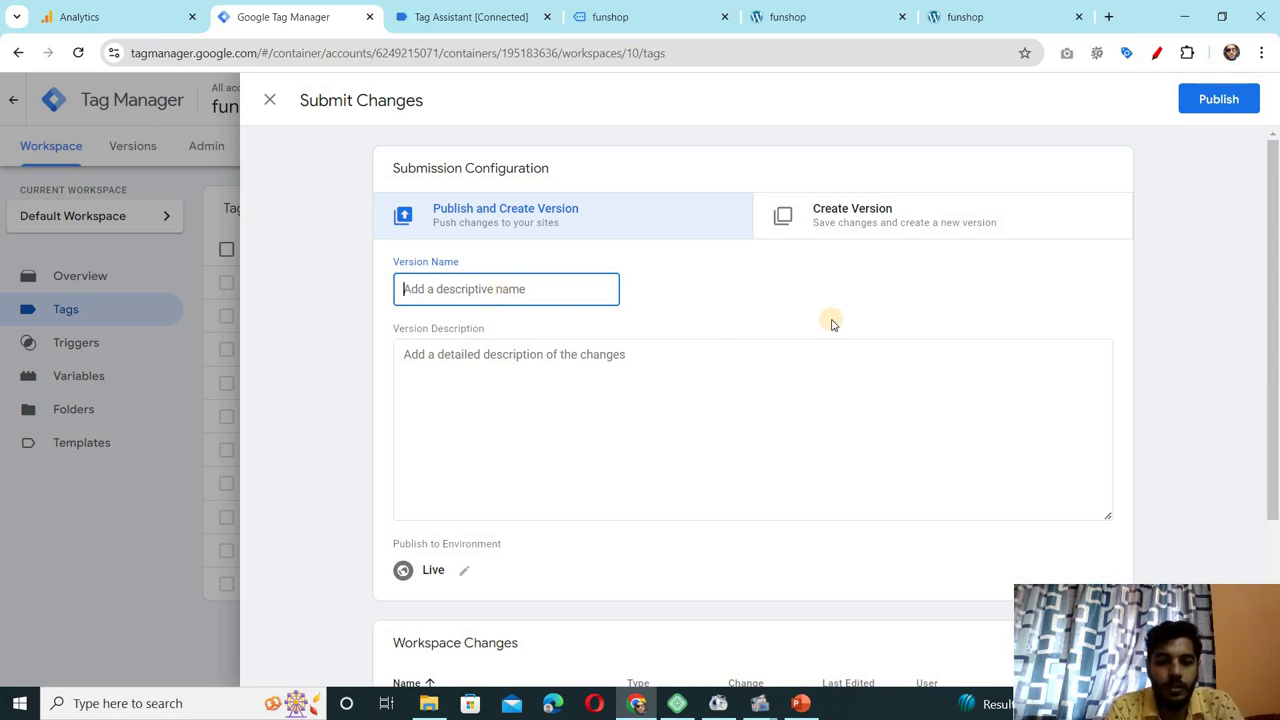
type("V")
key("BackSpace")
type("A")
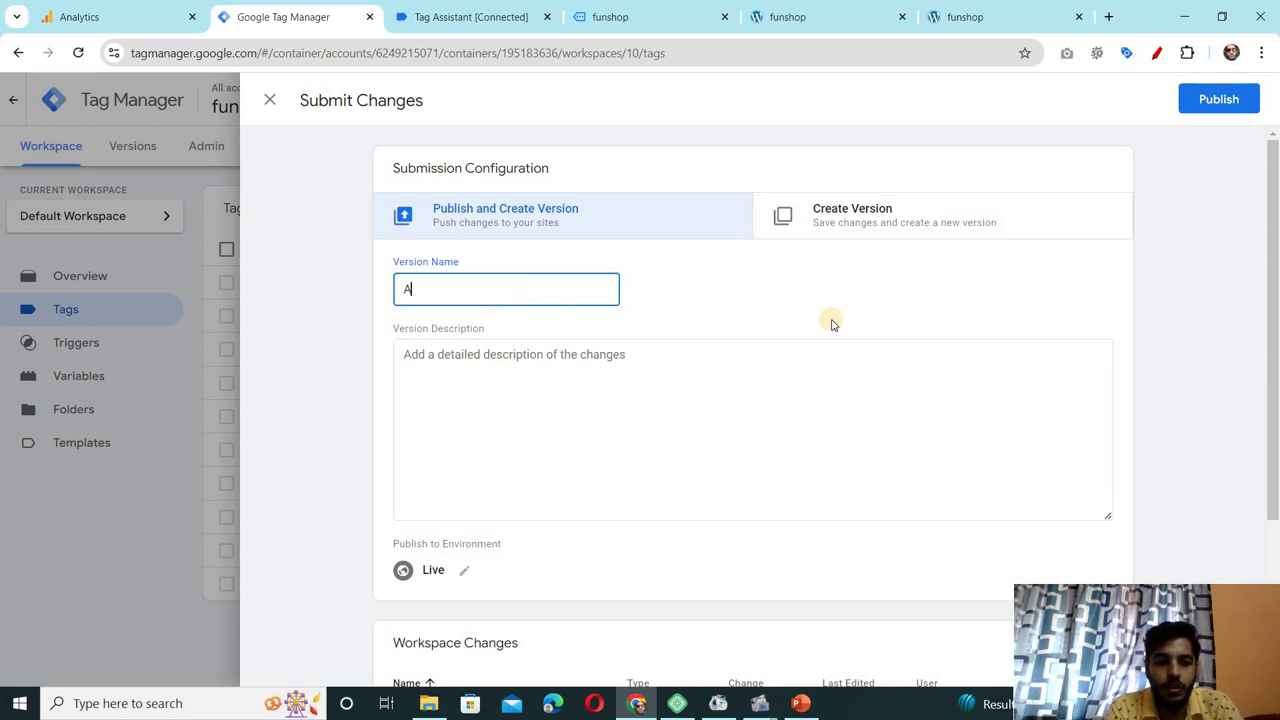
type("dd to ca")
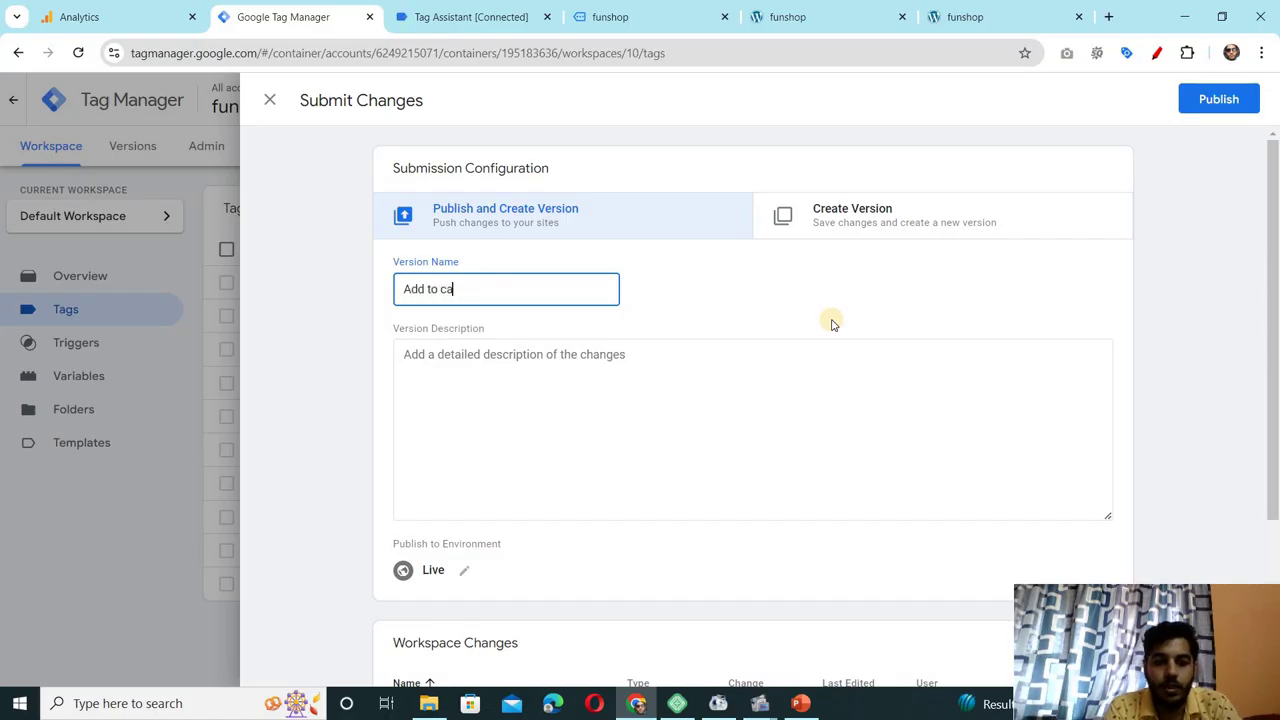
type("rt btn c")
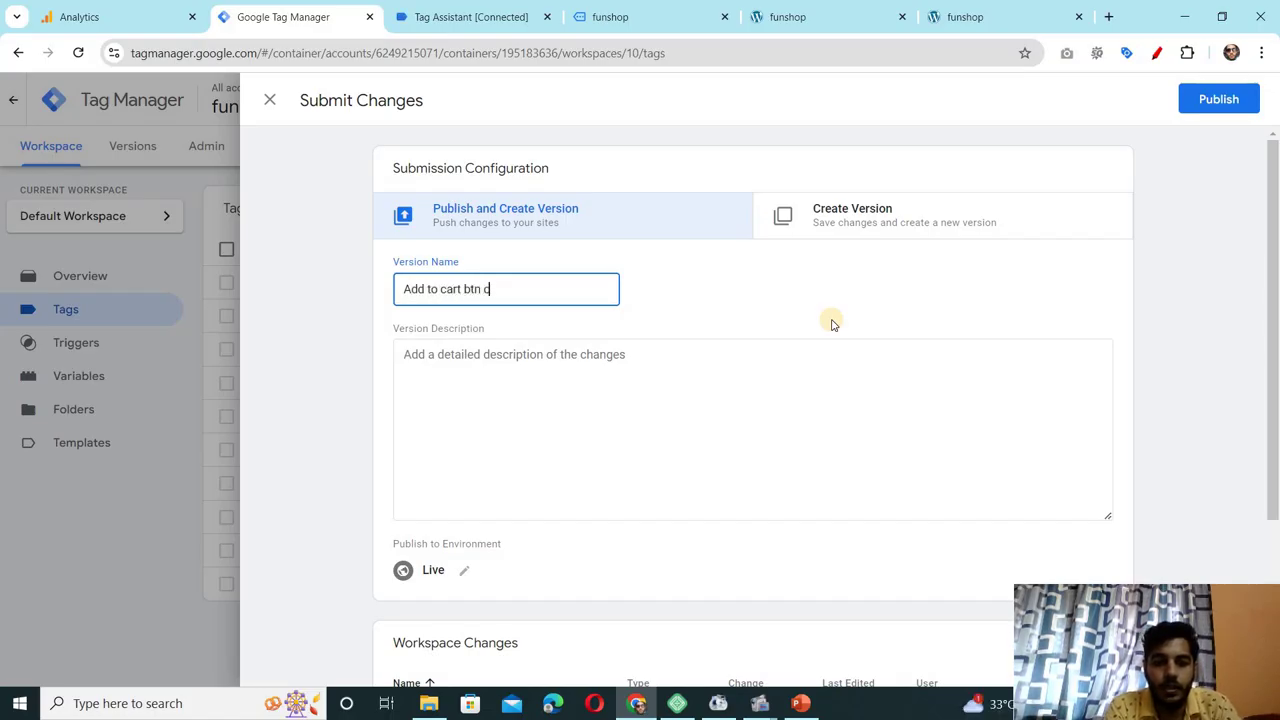
type("lick ver 1")
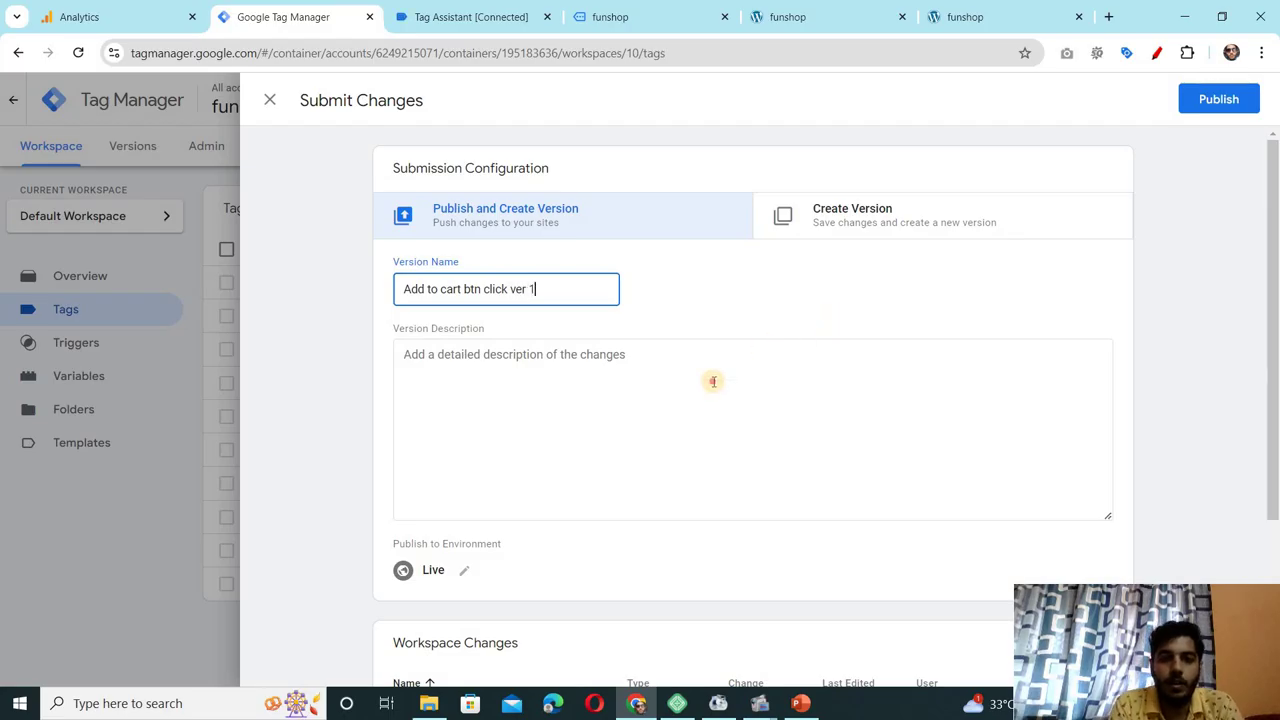
Step: Review the listed workspace changes and publish the version to the Live environment without a description
left_click(712, 381)
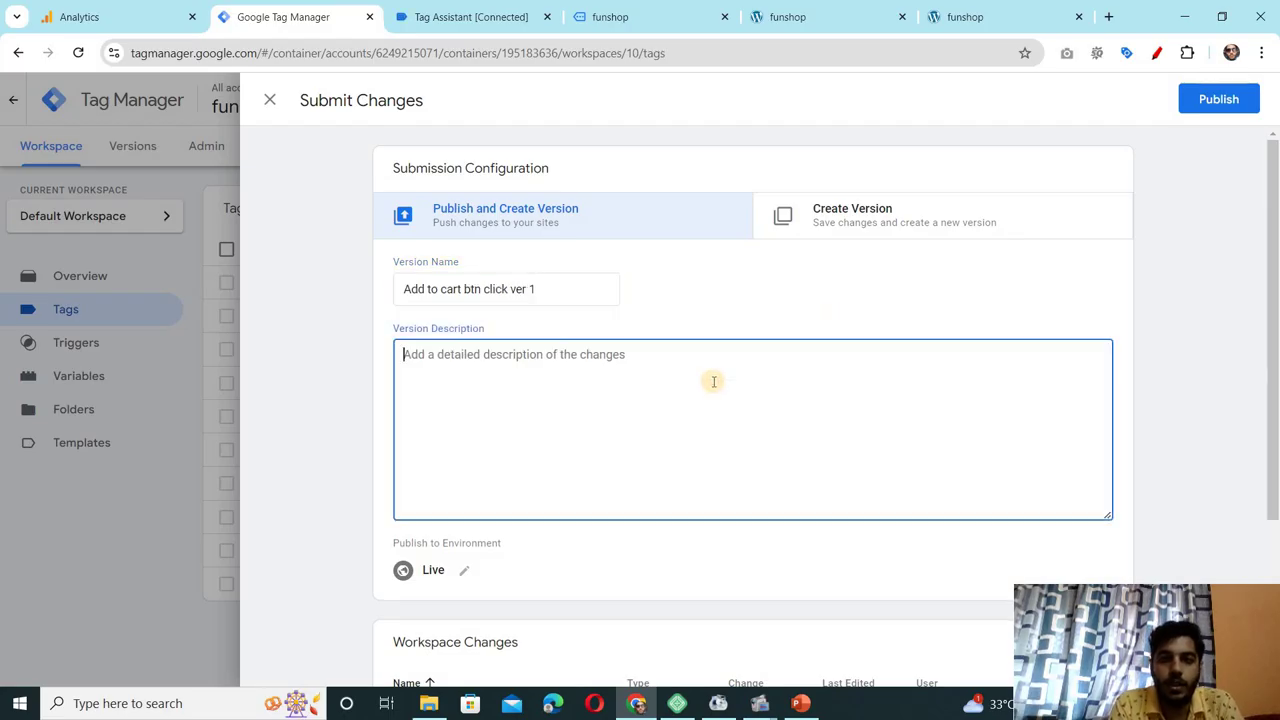
scroll(1105, 282, "down", 2)
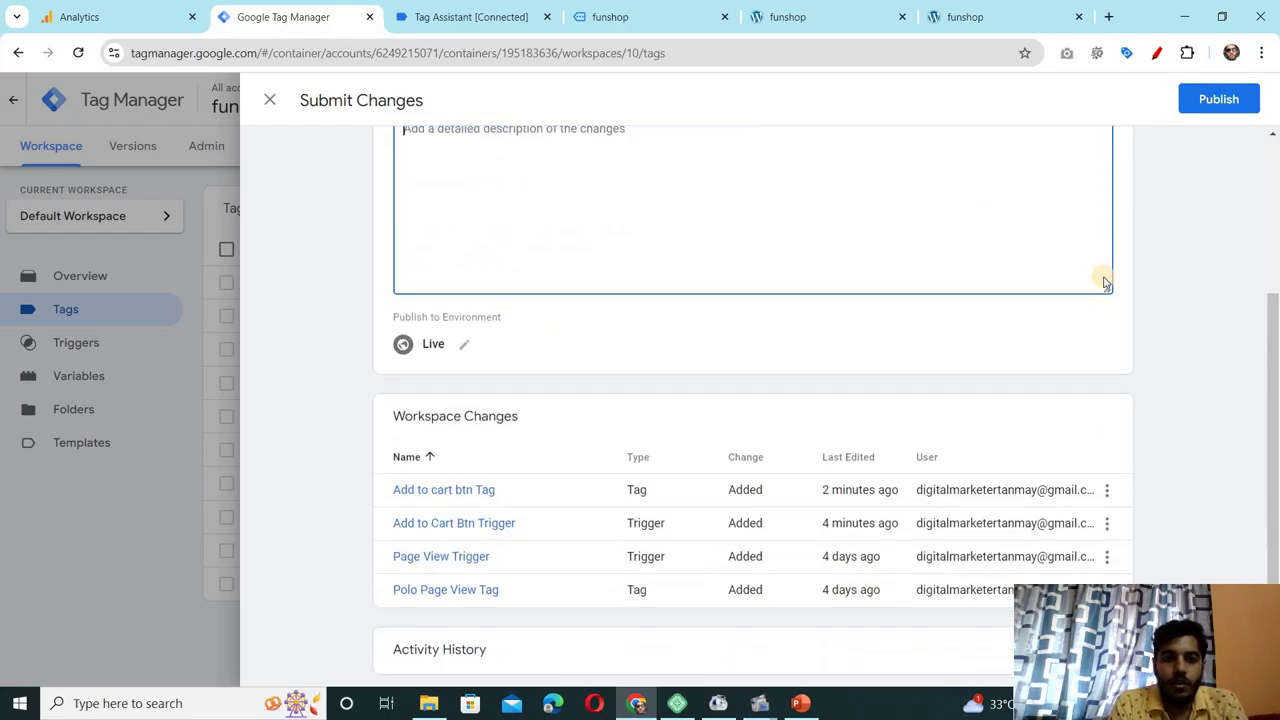
scroll(1105, 282, "up", 2)
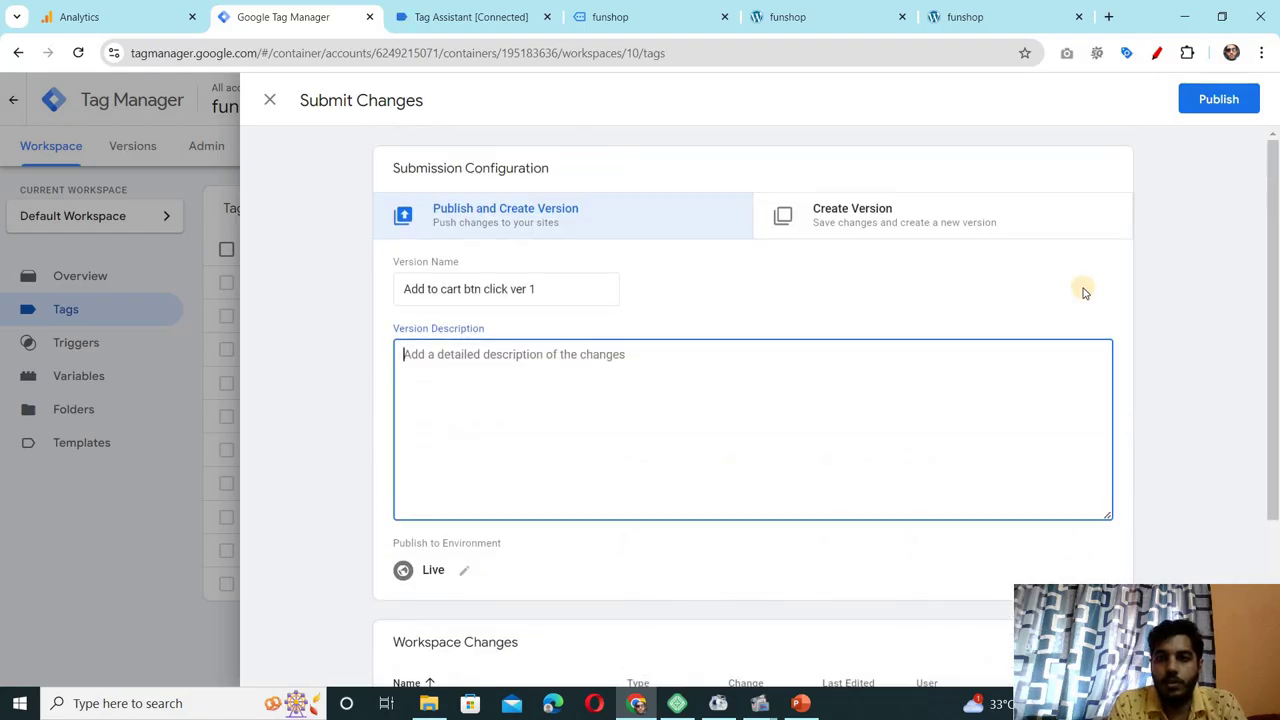
left_click(1085, 292)
left_click(1217, 104)
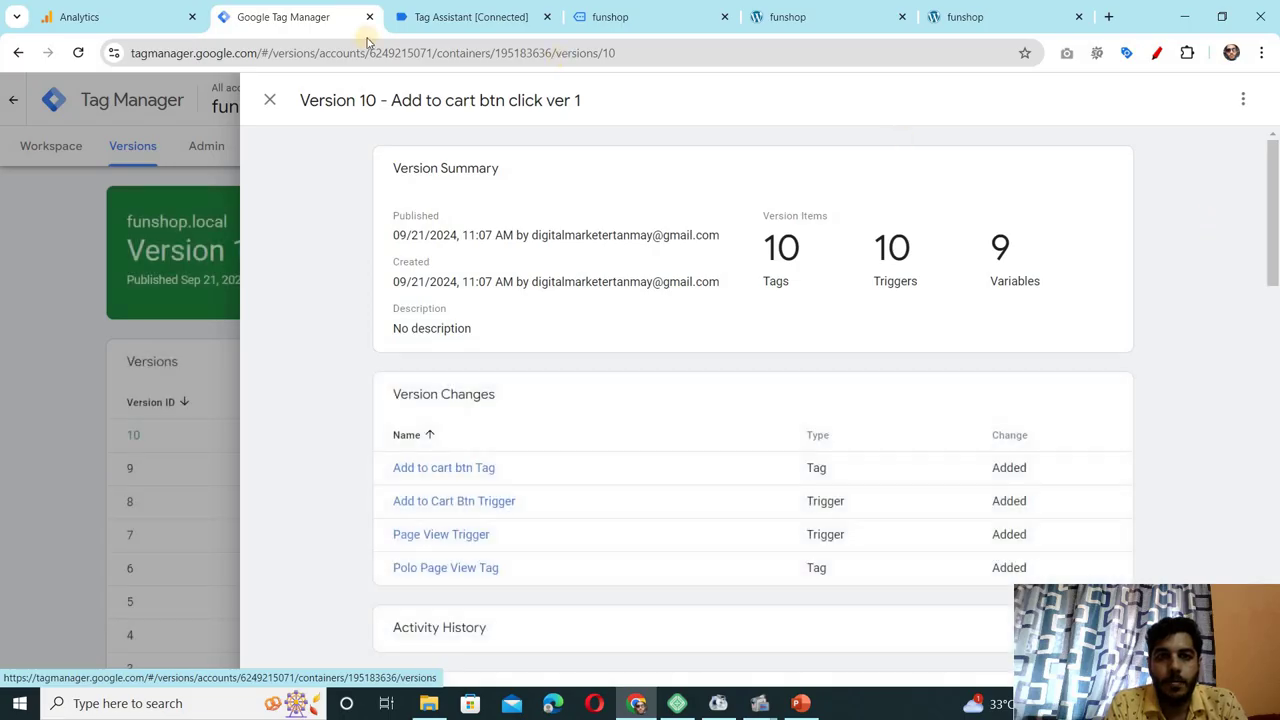
Step: Close the published version's details and check the live version and workspace changes in the workspace overview
left_click(272, 100)
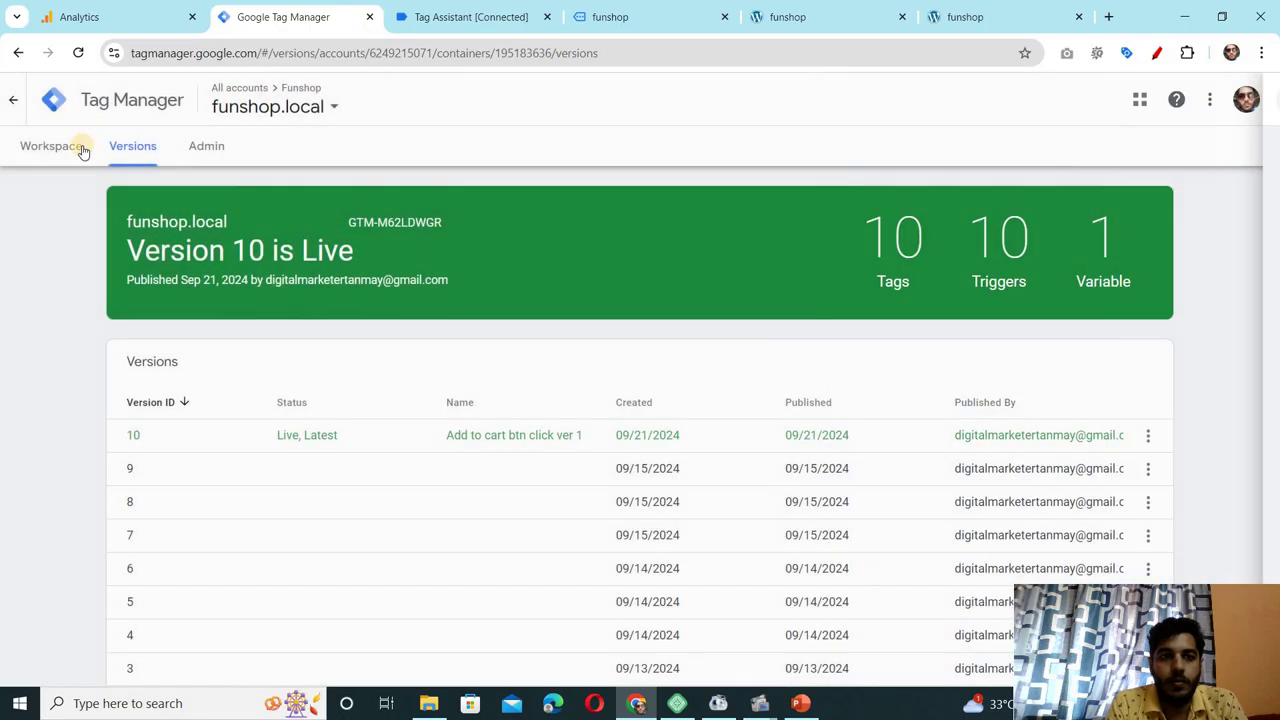
left_click(52, 148)
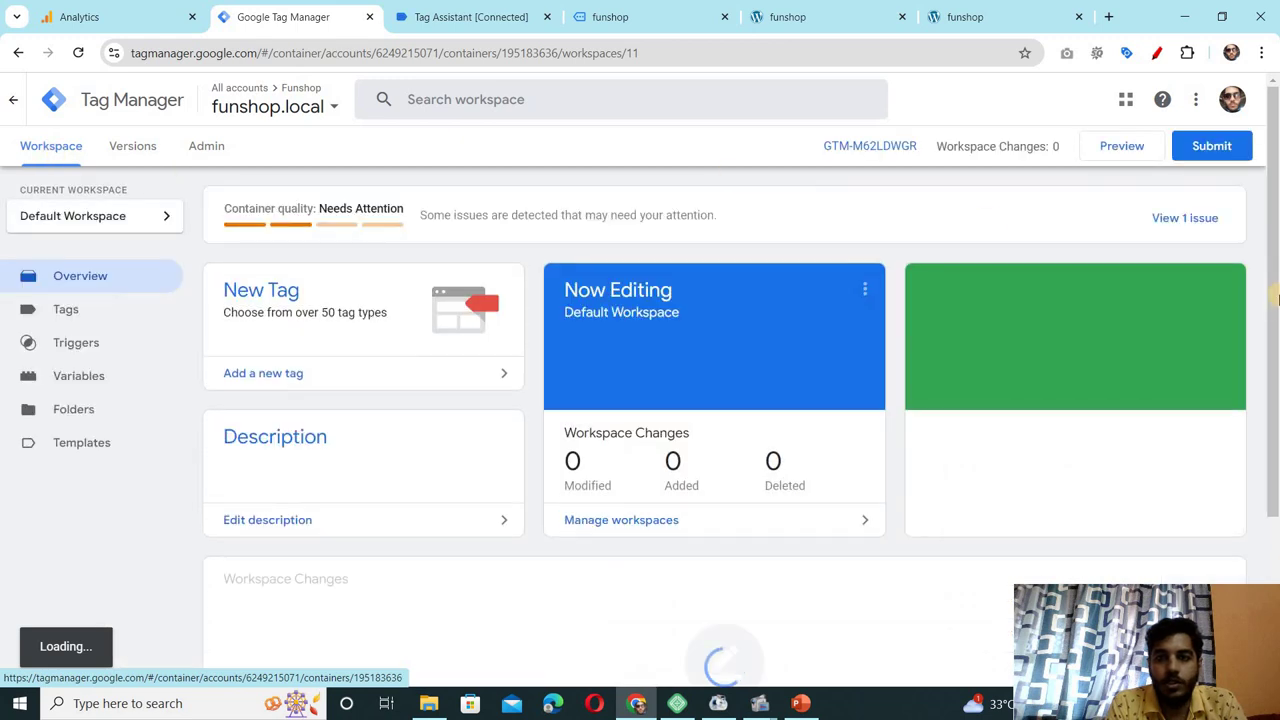
scroll(1272, 325, "down", 2)
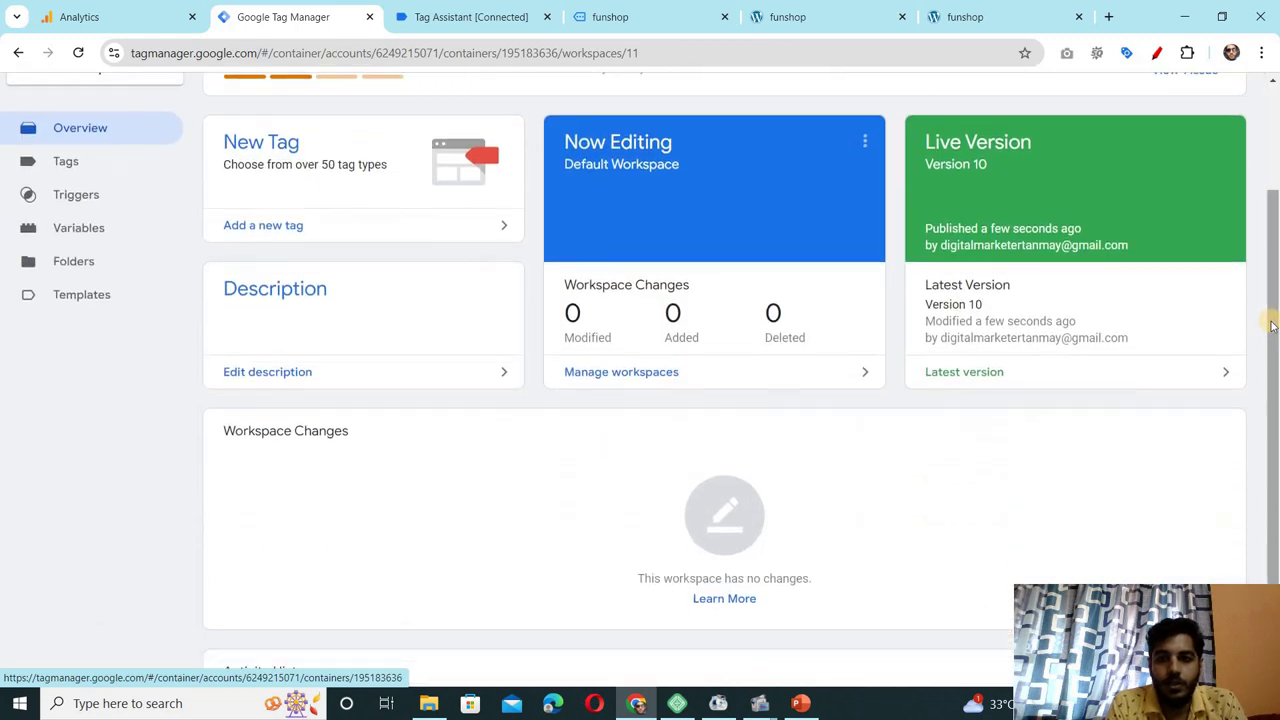